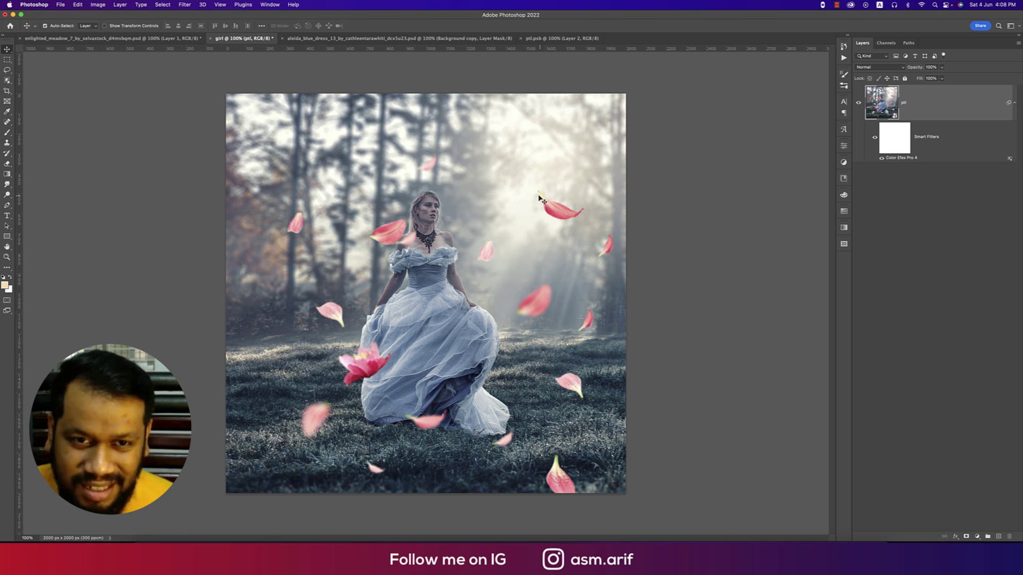
Close the aleida_blue_dress and ptl.psb source documents, keeping the finished composites open
key("super+w")
key("super+w")
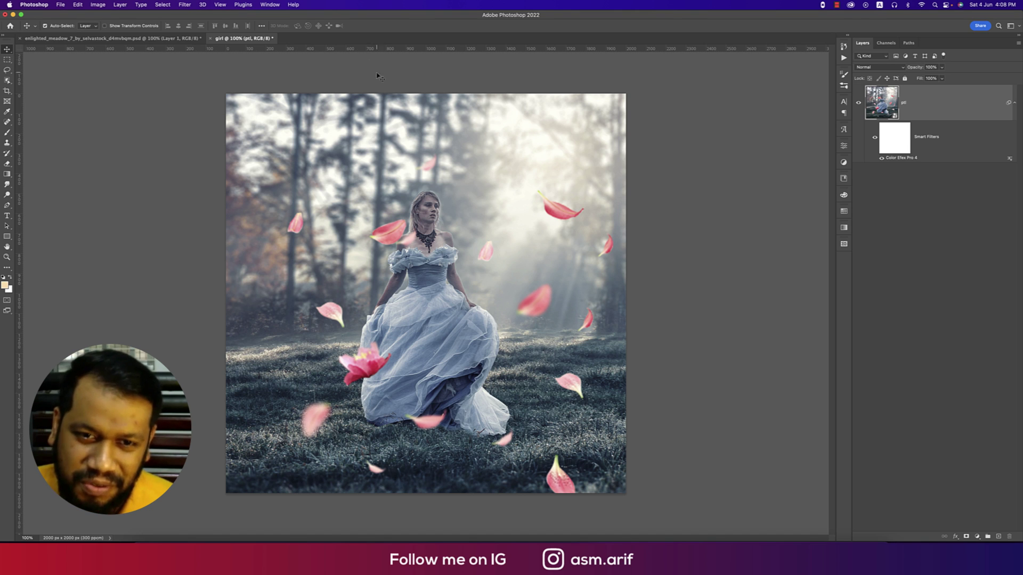
Make a new 2000 × 2000 px document with a transparent background, named 'girl'
left_click(59, 4)
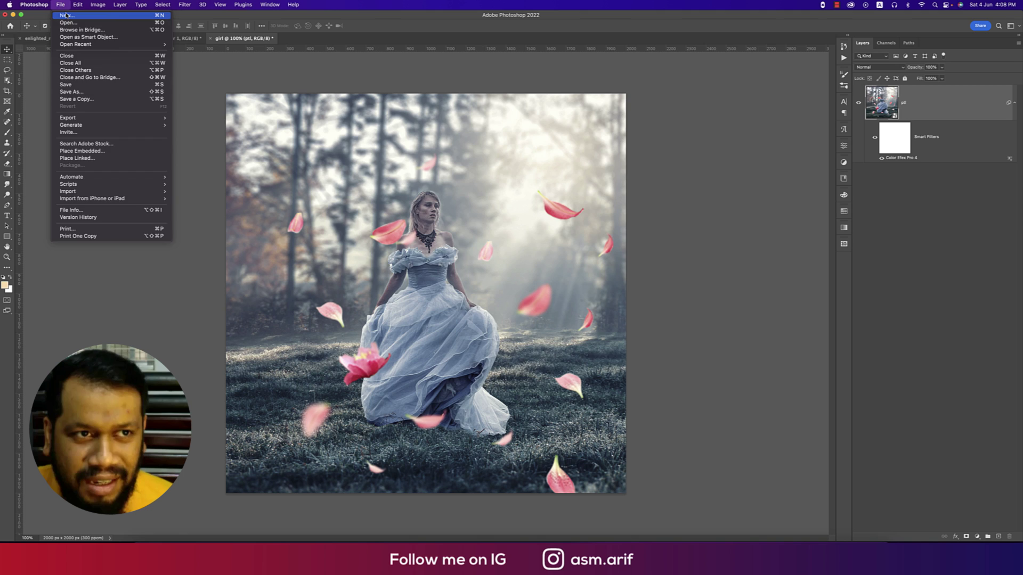
left_click(64, 13)
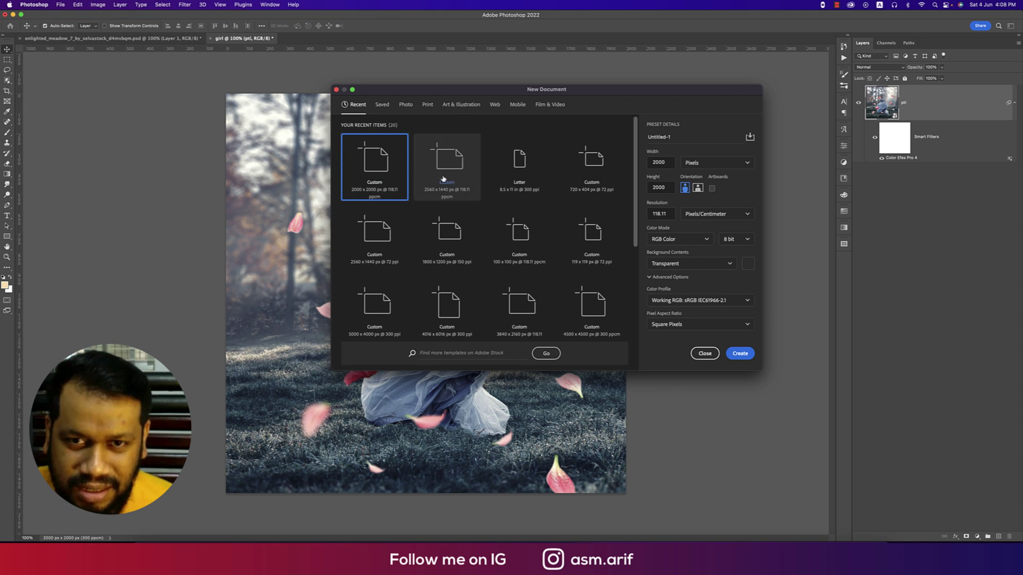
double_click(663, 163)
key("Tab")
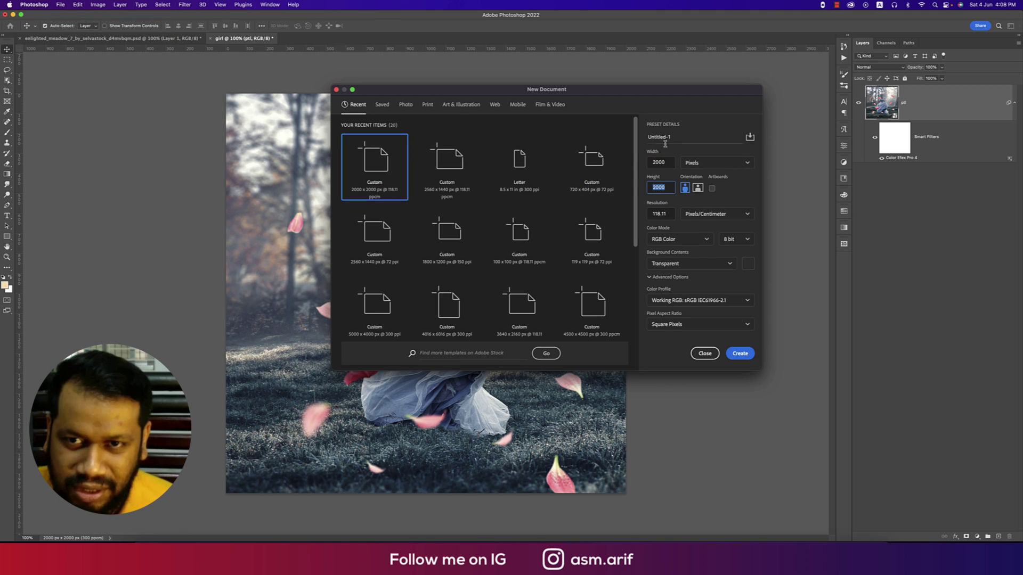
key("shift+Tab")
key("shift+Tab")
type("s")
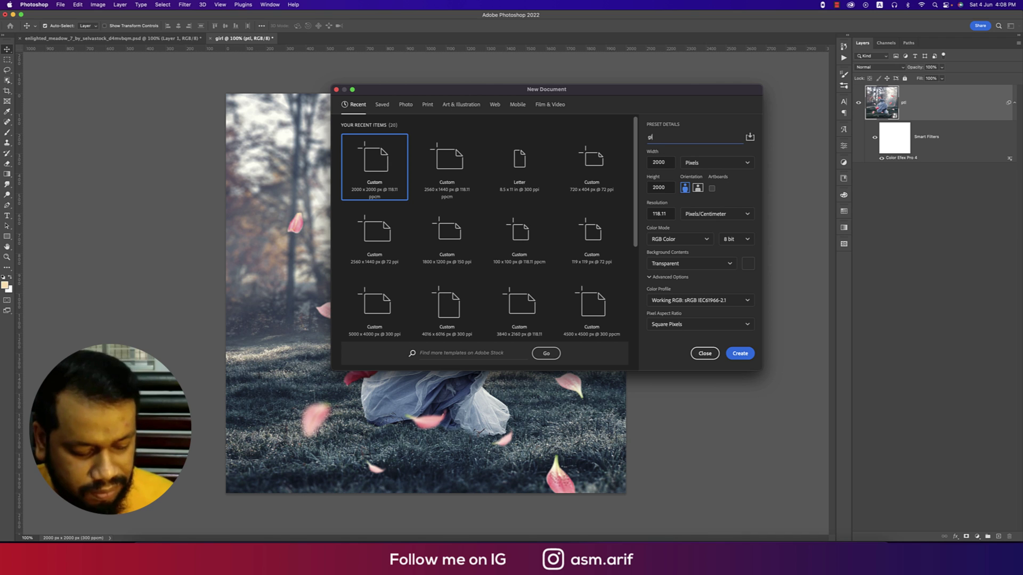
left_click(740, 354)
Place the enlighted_meadow image and scale it to fill the canvas, framing the sunbeams
left_click(60, 5)
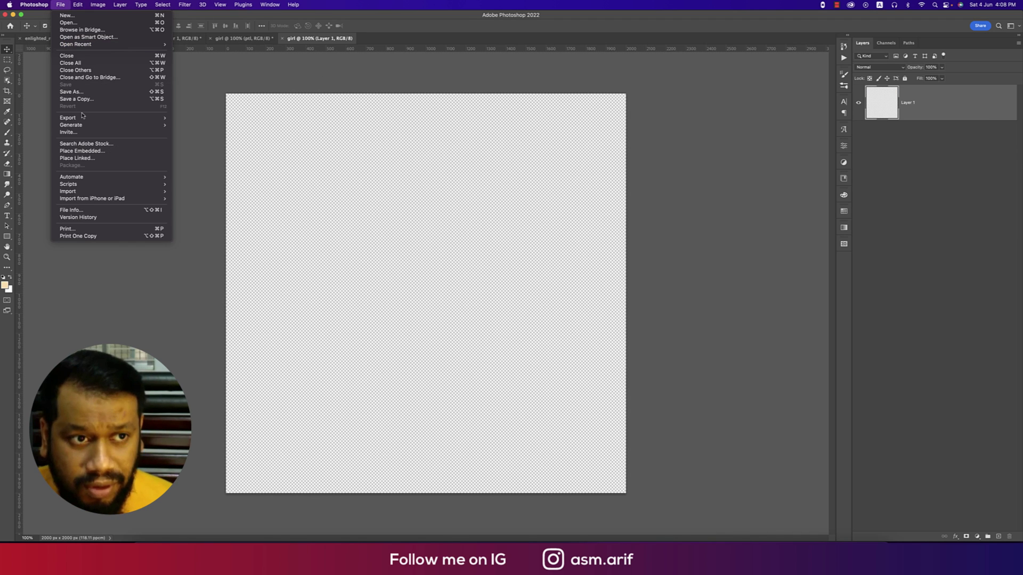
left_click(422, 172)
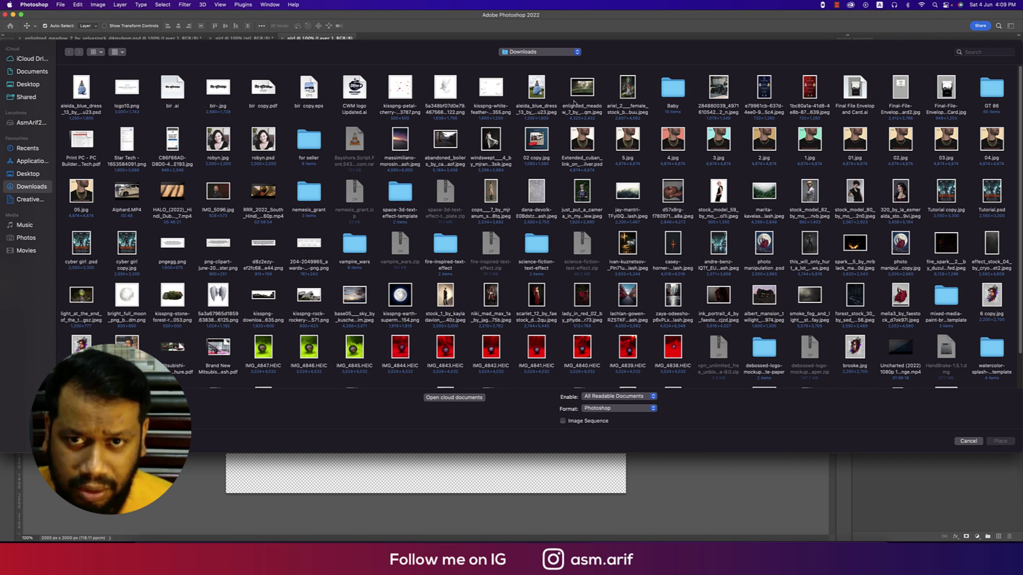
left_click(582, 93)
double_click(582, 93)
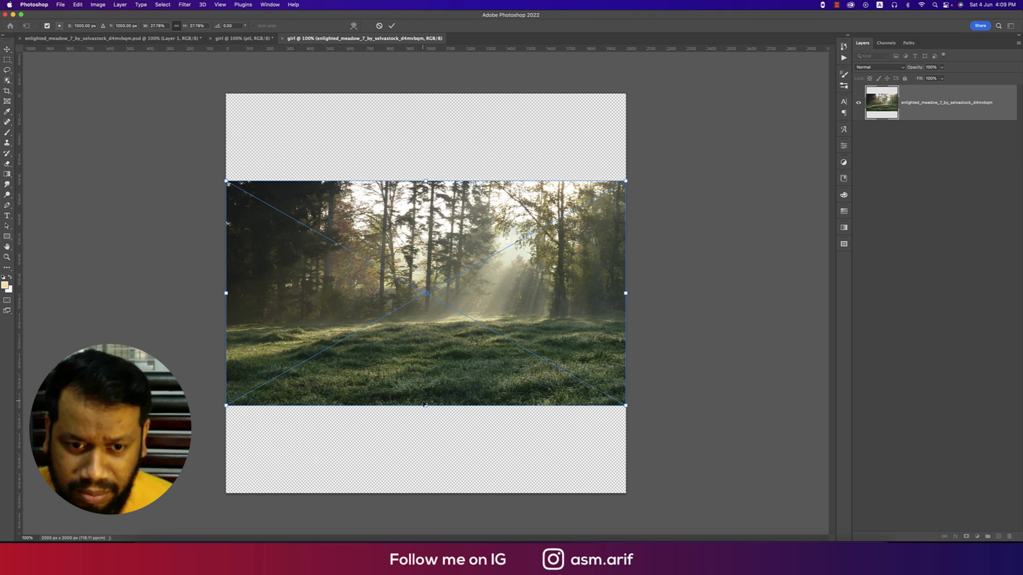
left_click_drag(426, 406, 425, 493)
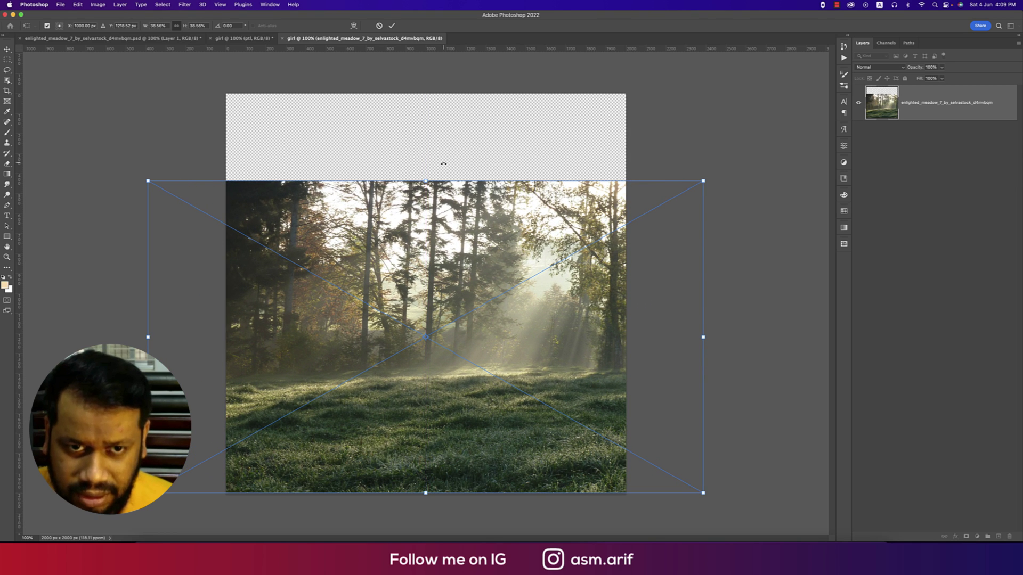
left_click_drag(428, 182, 426, 94)
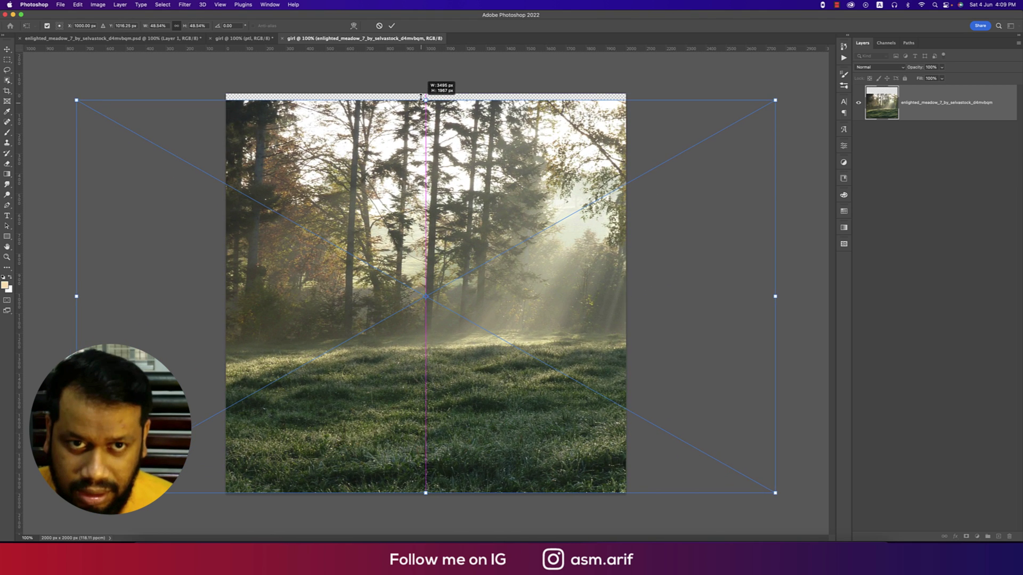
left_click_drag(540, 236, 523, 282)
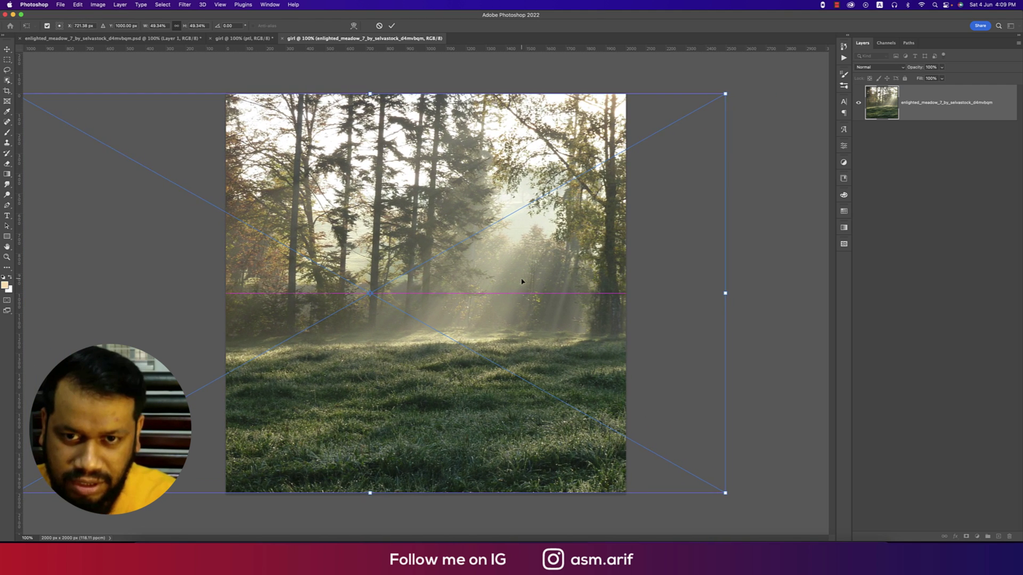
key("Return")
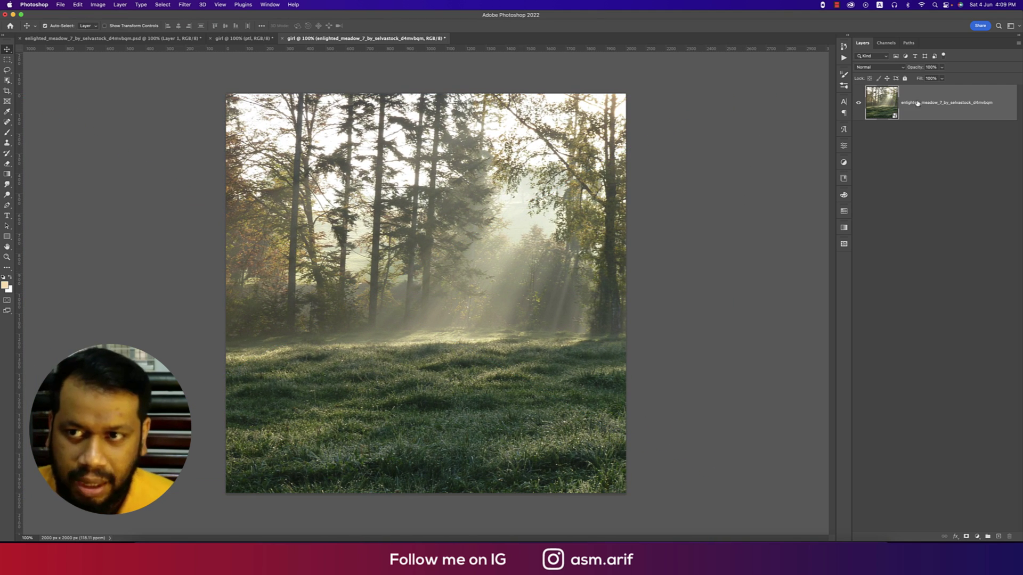
Rasterize the meadow layer and name it 'bg'
right_click(879, 103)
left_click(867, 292)
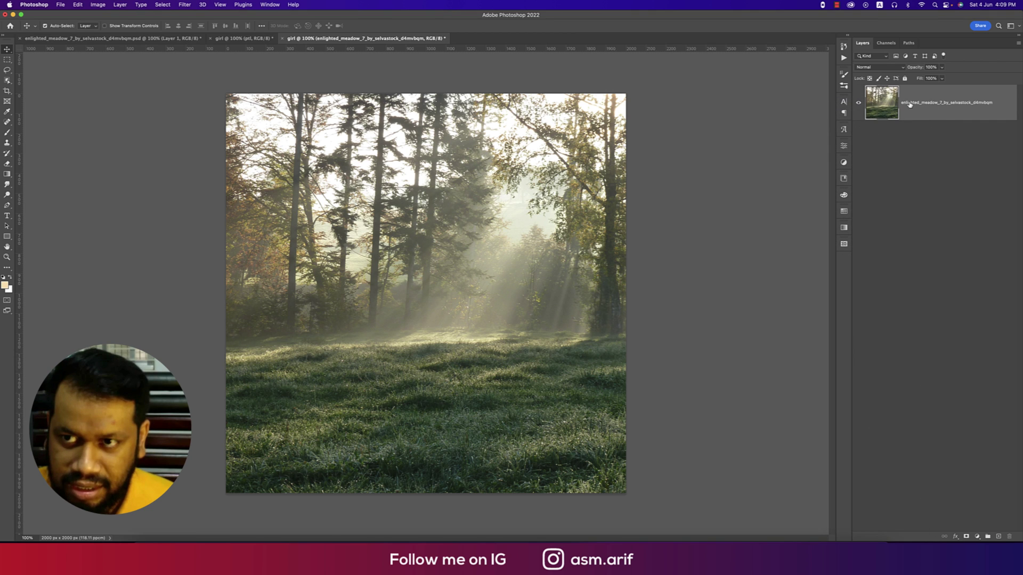
type("b")
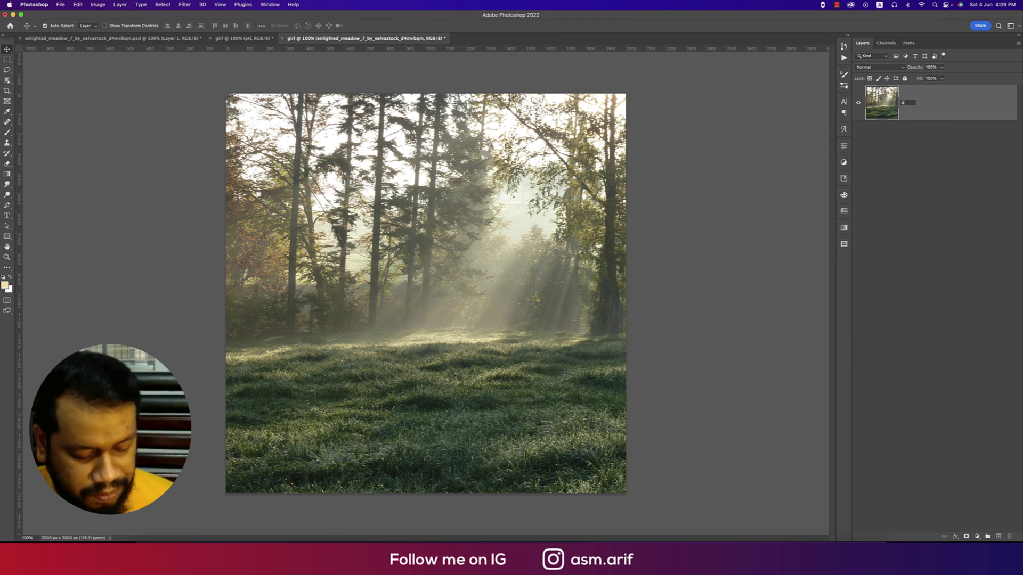
type("g")
key("Return")
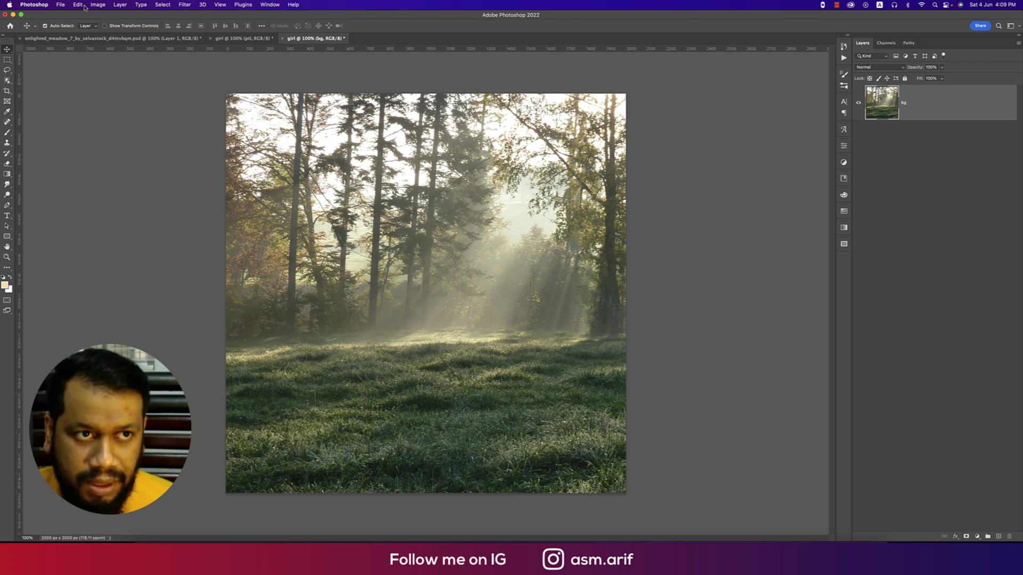
Open the aleida_blue_dress photo, accepting the colour profile mismatch warning
left_click(61, 5)
key("Escape")
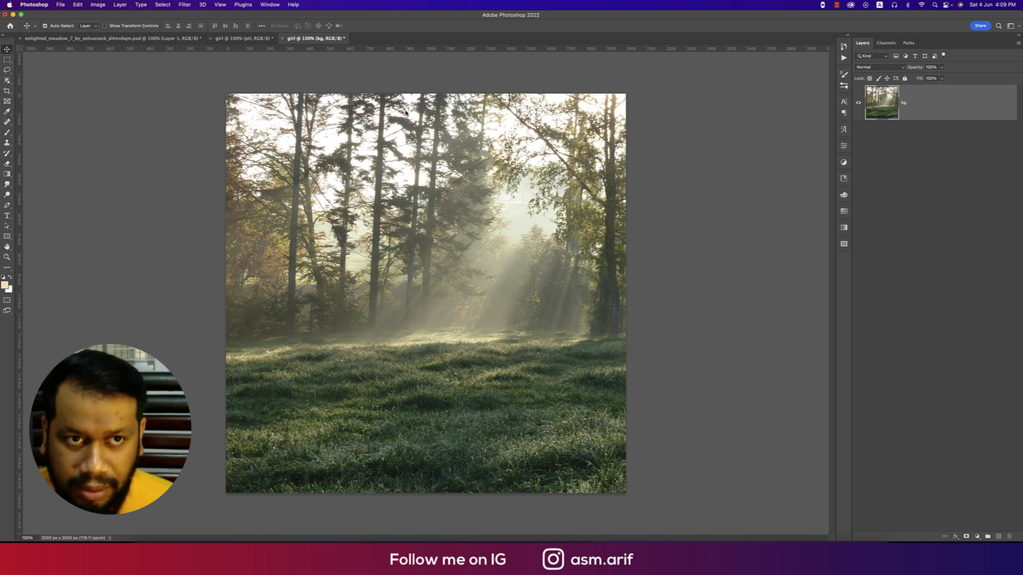
key("super+o")
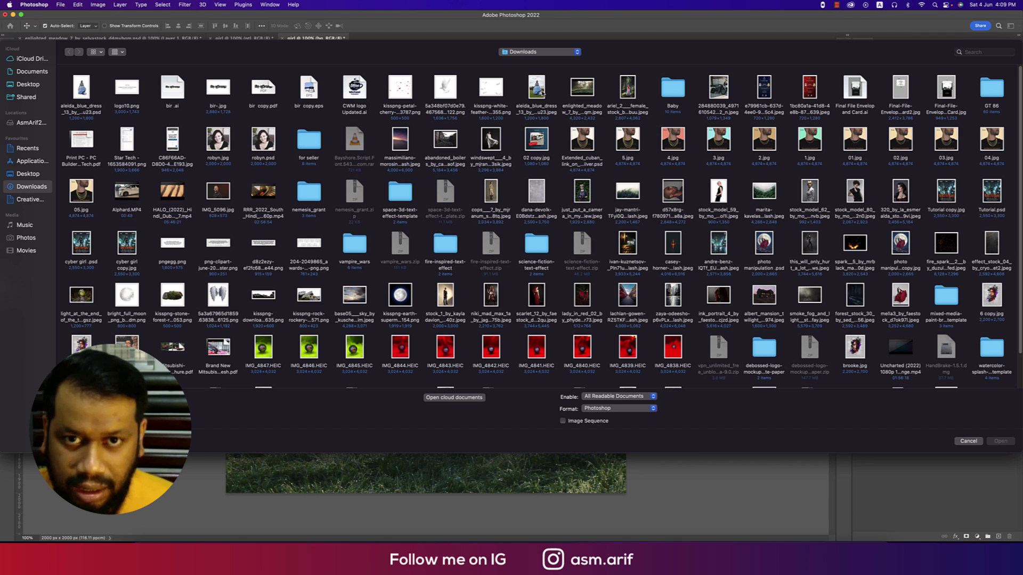
double_click(536, 88)
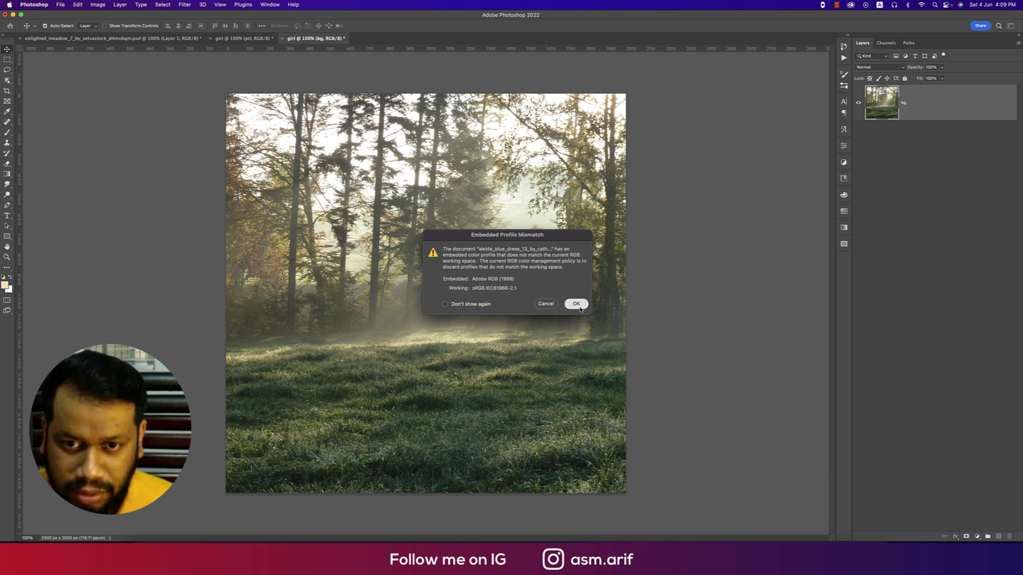
left_click(576, 304)
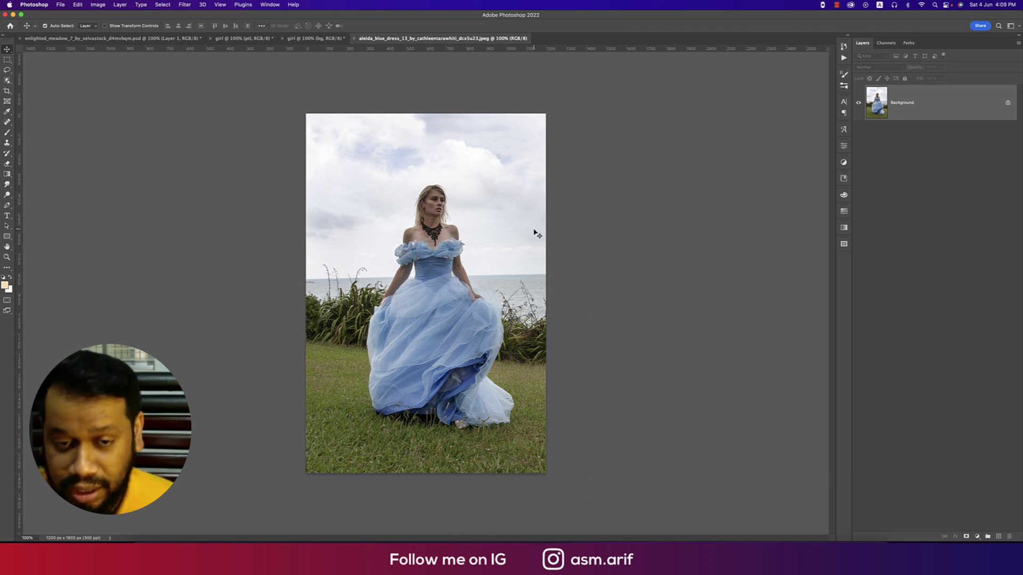
Select the girl as subject, refine with Shift Edge, and output to a new masked layer
left_click(8, 80)
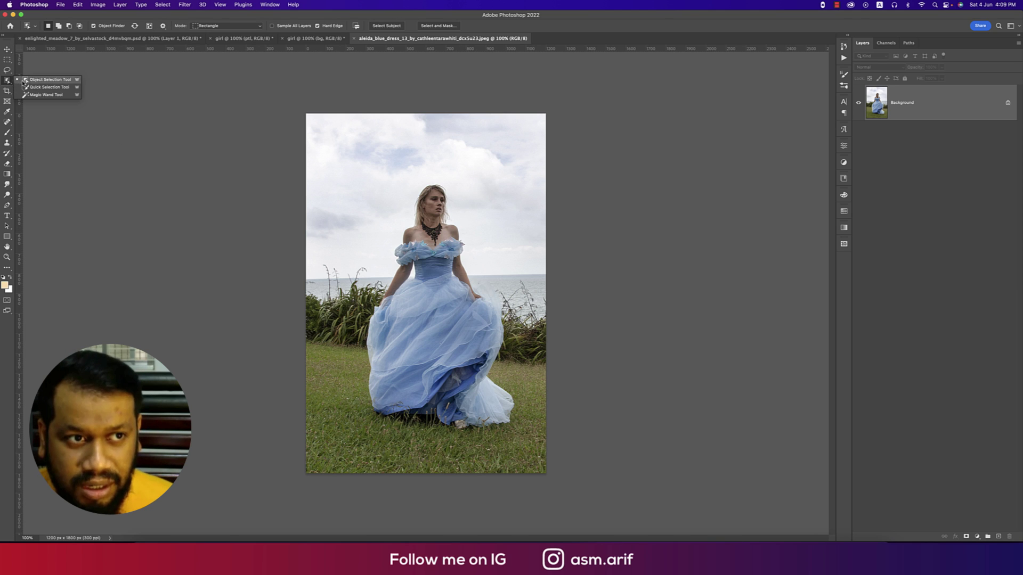
left_click(389, 26)
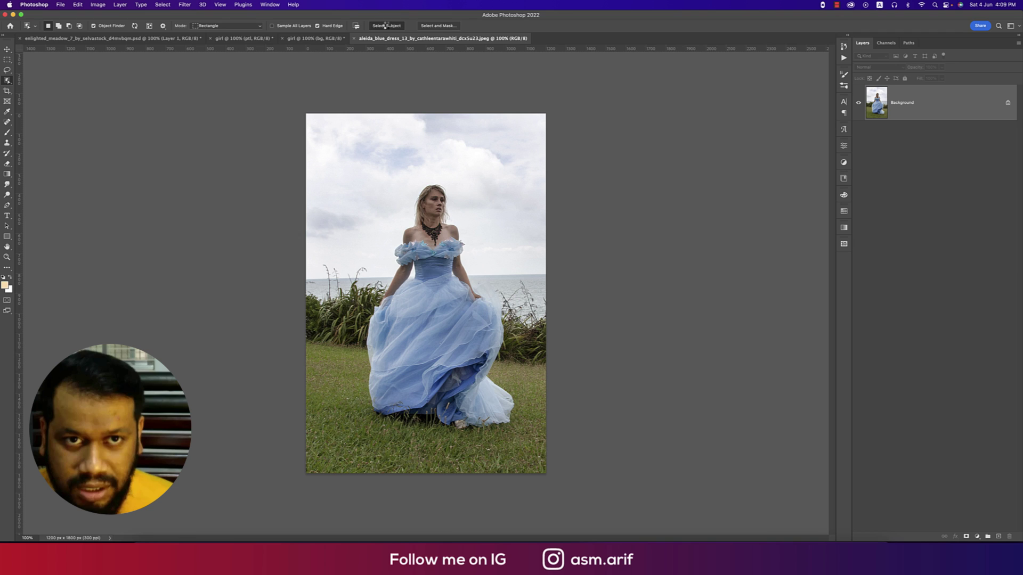
left_click(456, 26)
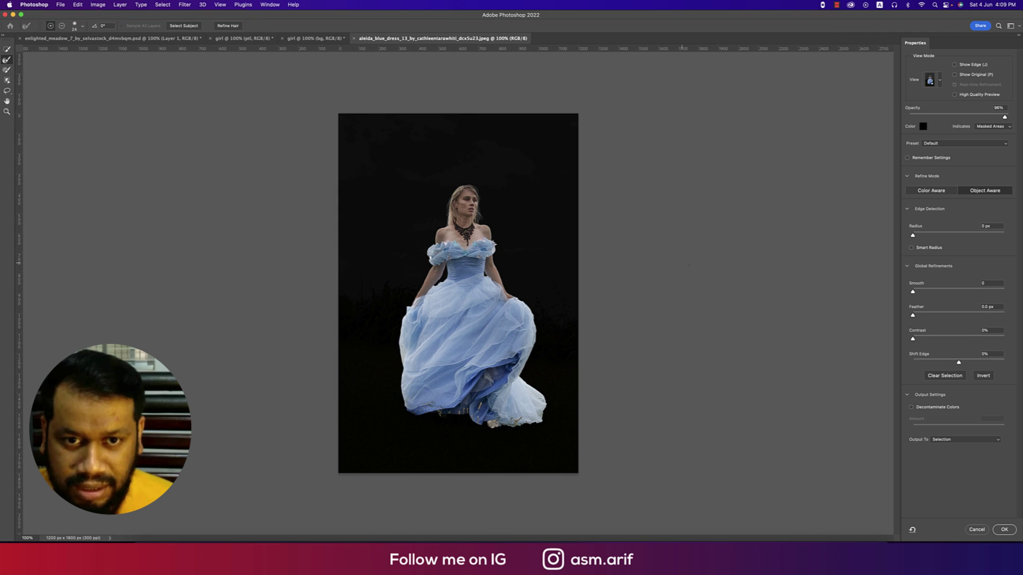
left_click(950, 363)
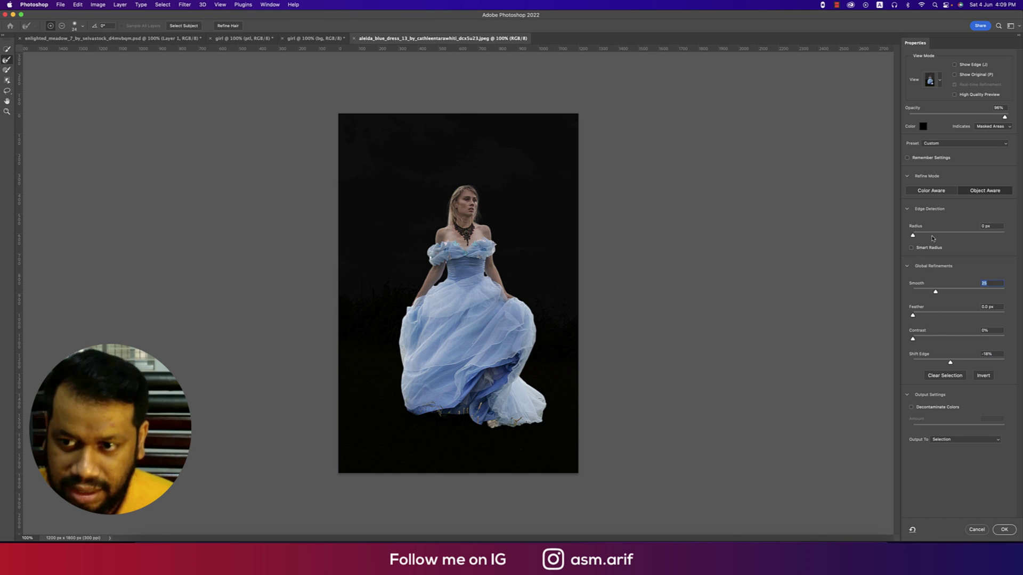
left_click(952, 439)
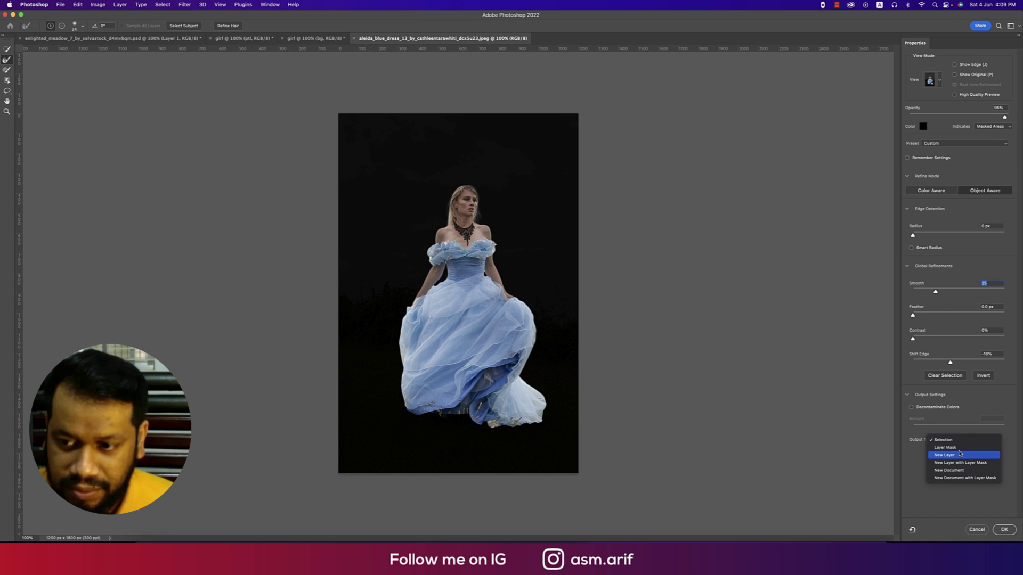
left_click(967, 464)
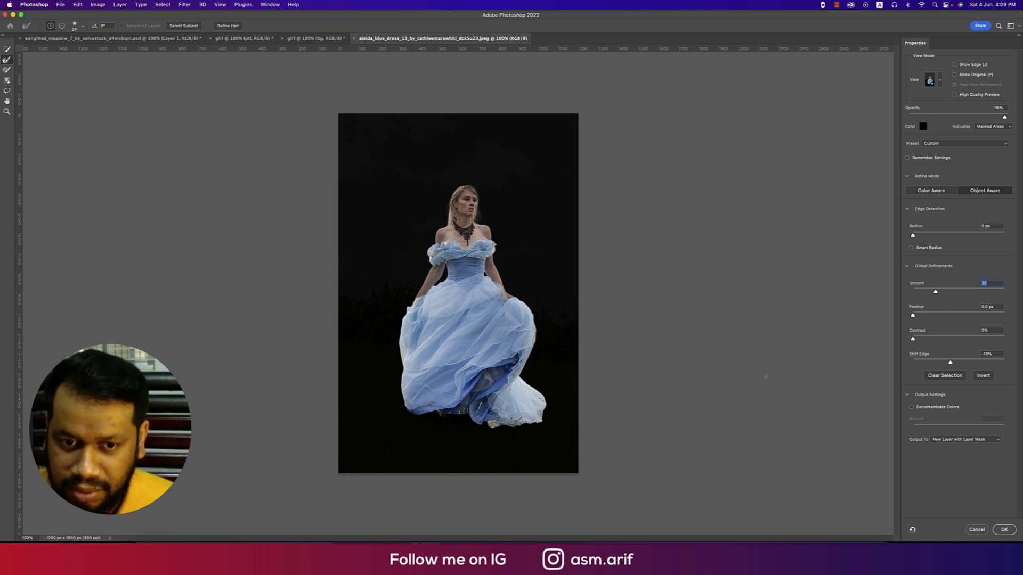
left_click(1006, 531)
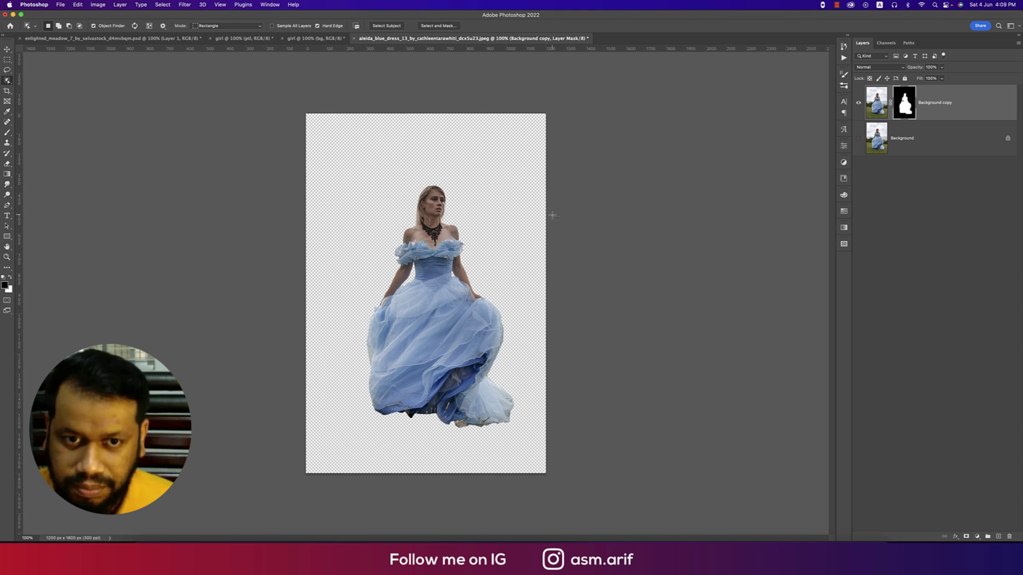
Move the cut-out girl into the forest composite, resize her, and nudge her left
key("v")
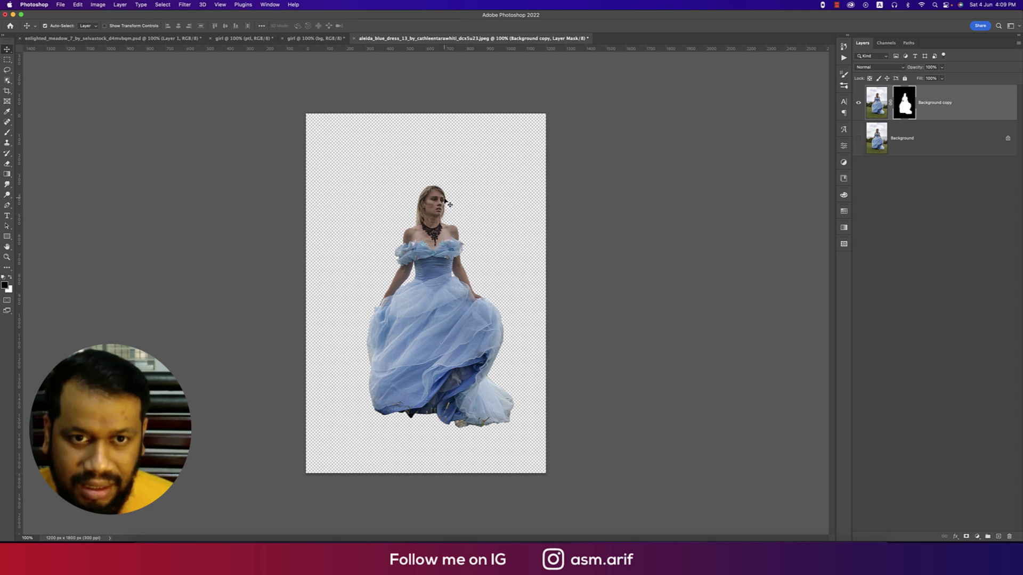
mouse_move(411, 165)
left_mouse_down()
mouse_move(257, 61)
mouse_move(307, 44)
mouse_move(450, 319)
left_mouse_up()
key("ctrl+t")
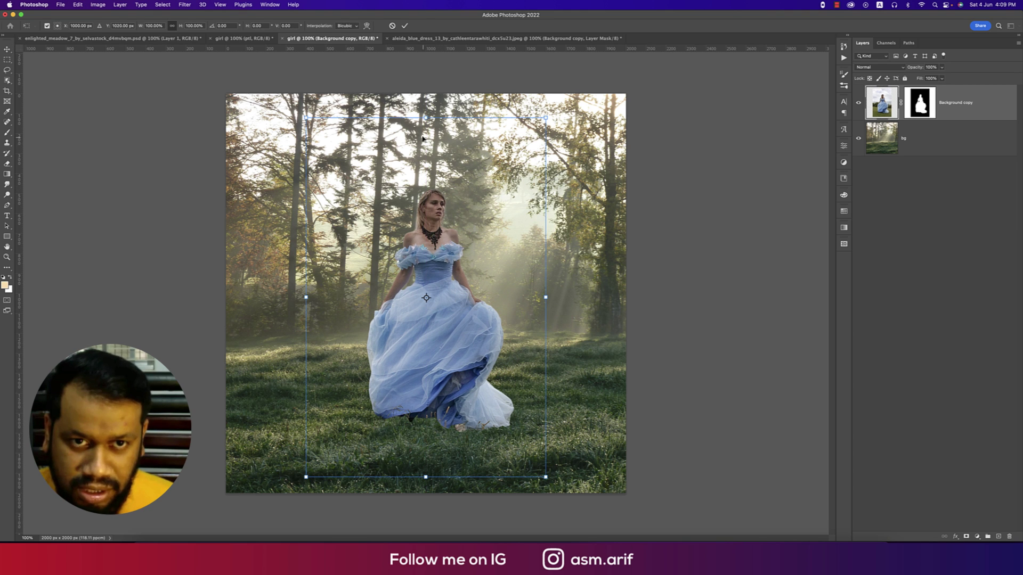
left_click_drag(426, 119, 426, 104)
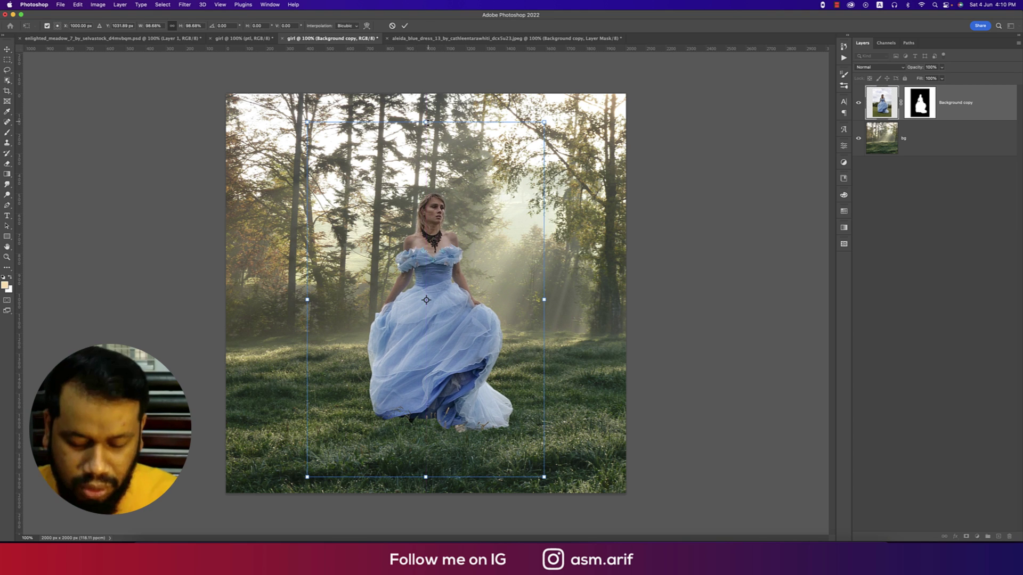
key("Return")
left_click_drag(528, 381, 479, 410)
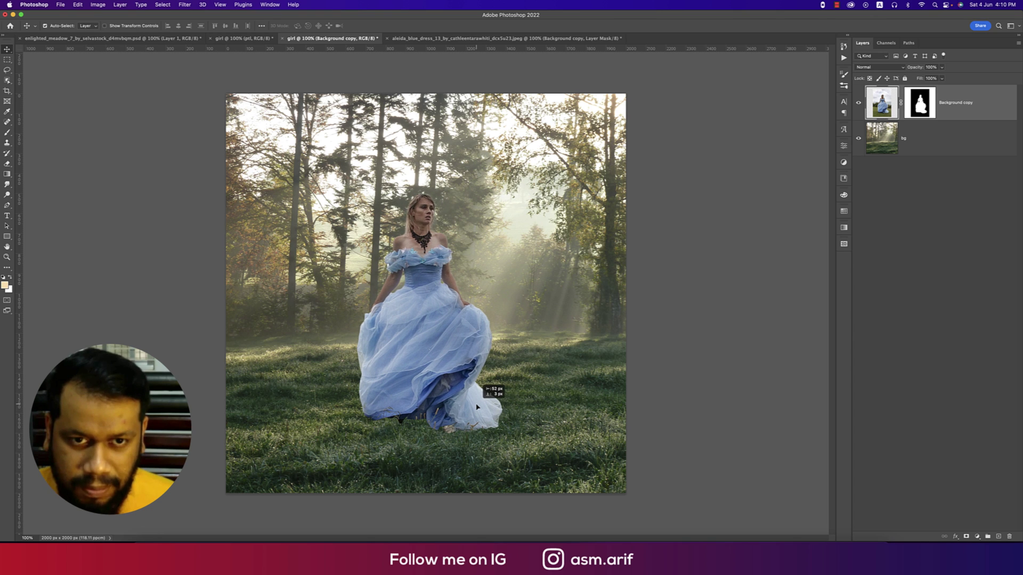
Apply the girl layer's existing mask permanently and add a fresh layer mask
left_click(920, 105)
right_click(923, 108)
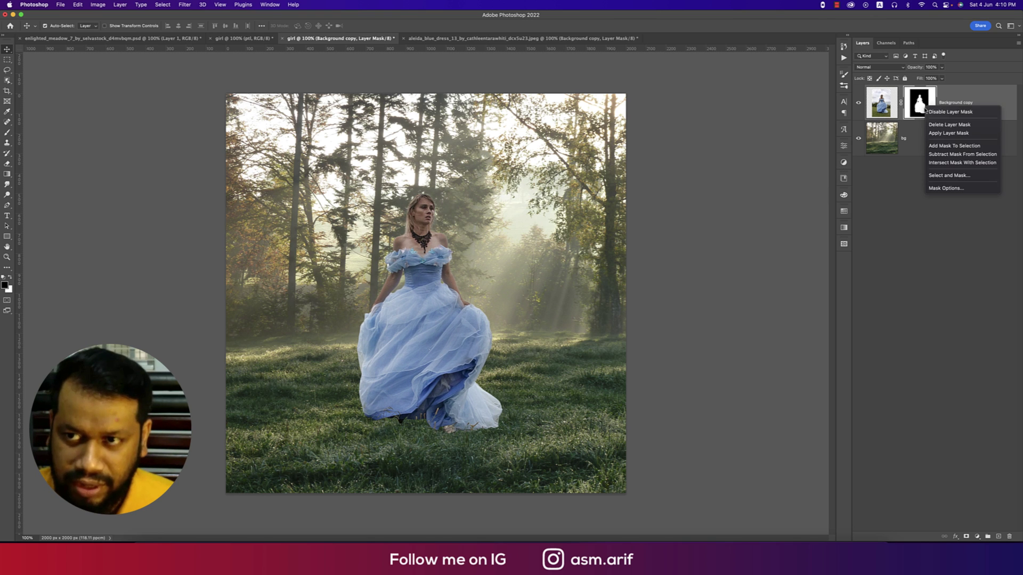
left_click(938, 135)
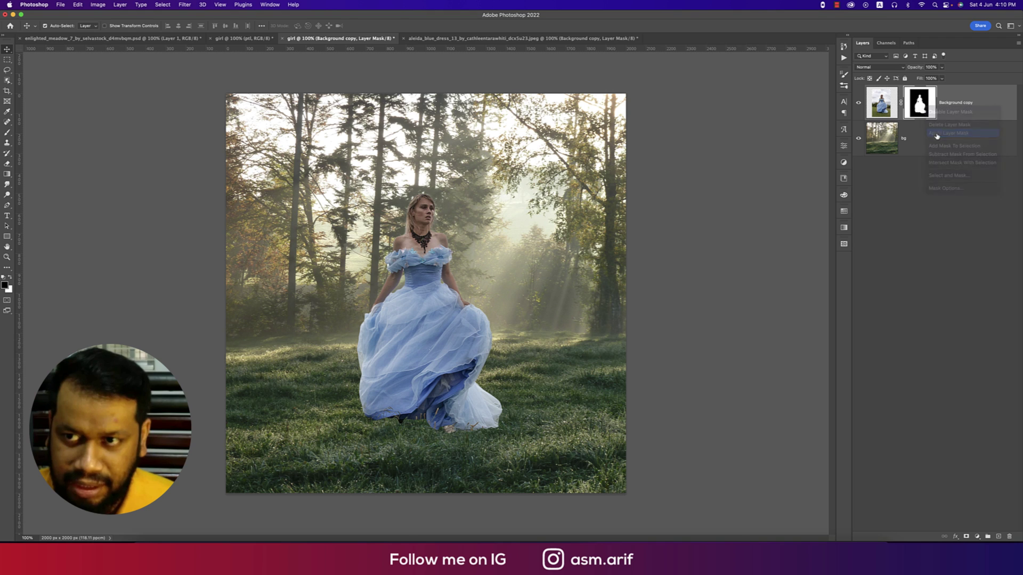
left_click(977, 537)
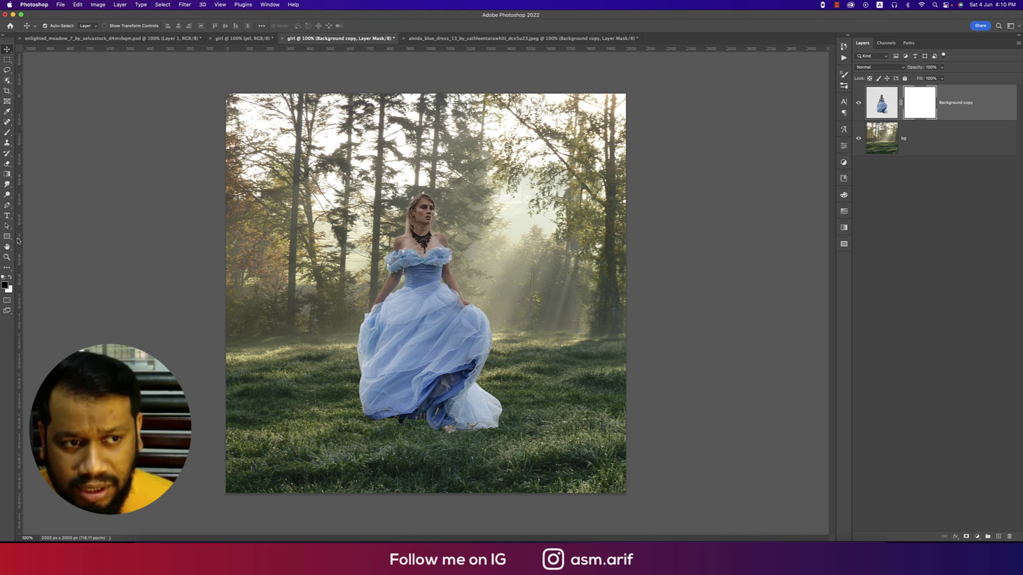
Paint black along the gown's hem with a smaller brush so it blends into the grass
key("b")
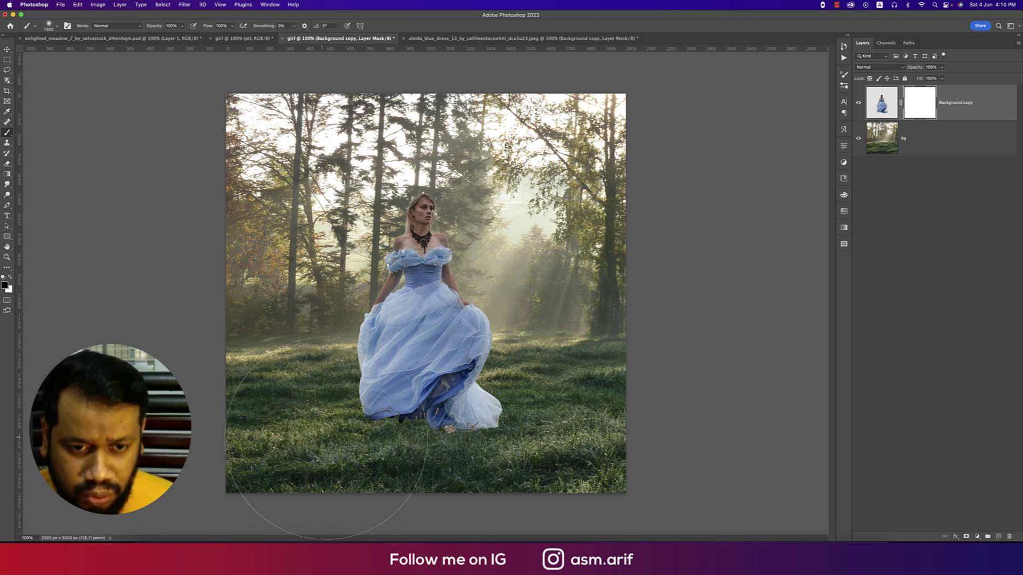
key("bracketleft")
key("bracketleft")
key("bracketleft")
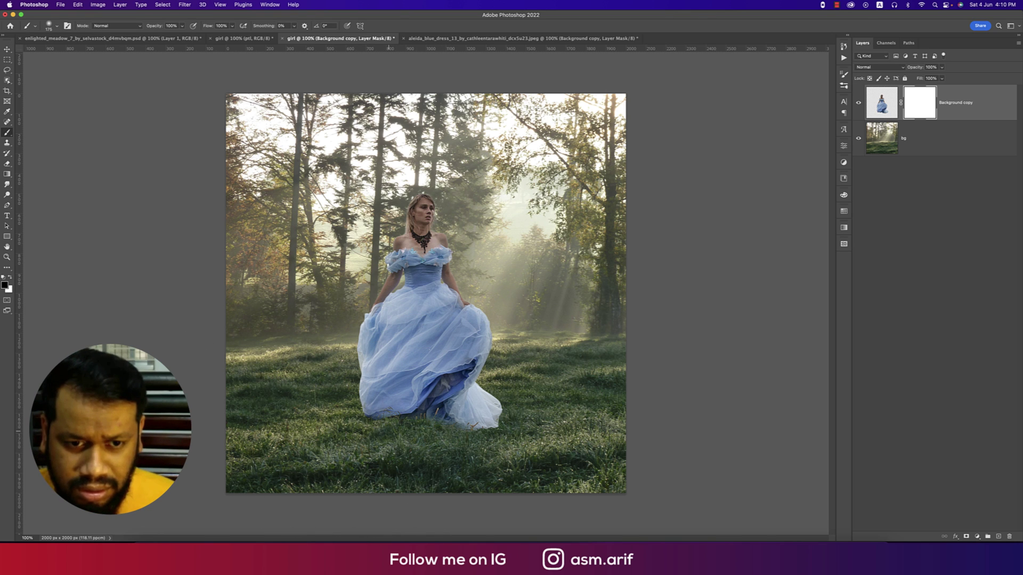
left_click_drag(447, 424, 483, 424)
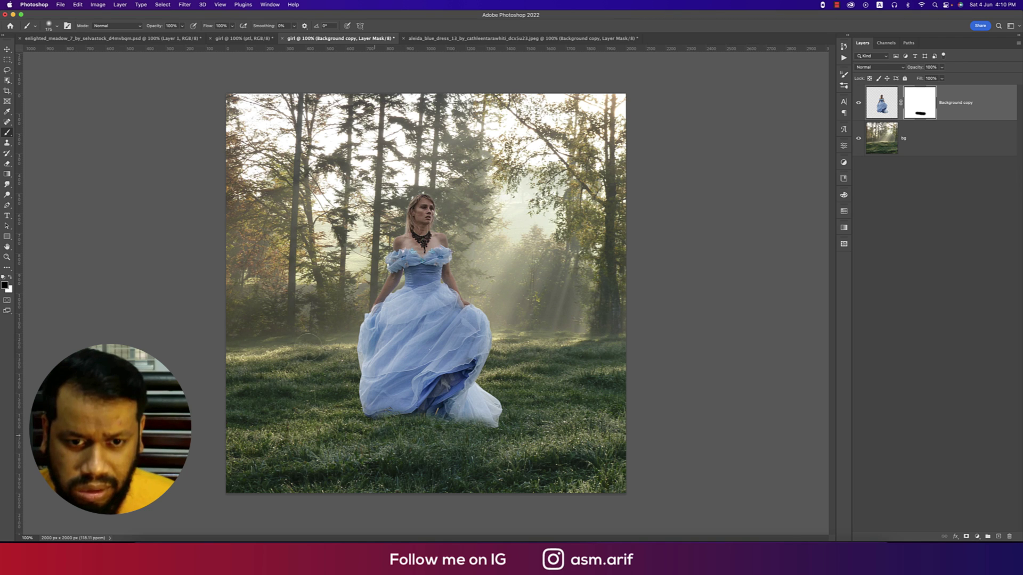
key("v")
left_click(119, 183)
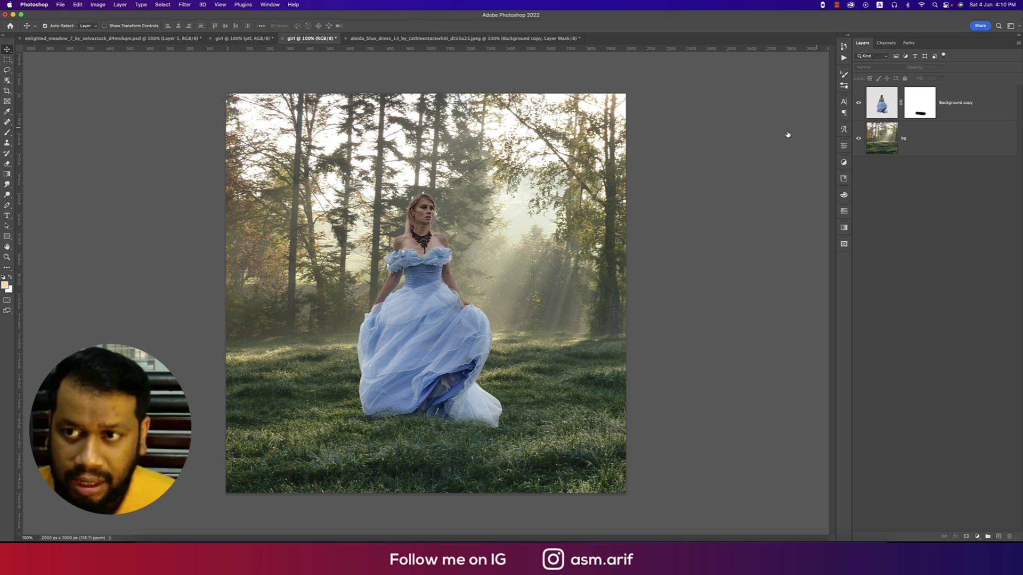
Add a Gradient Fill layer running from dark grey to a light colour
left_click(966, 103)
left_click(977, 536)
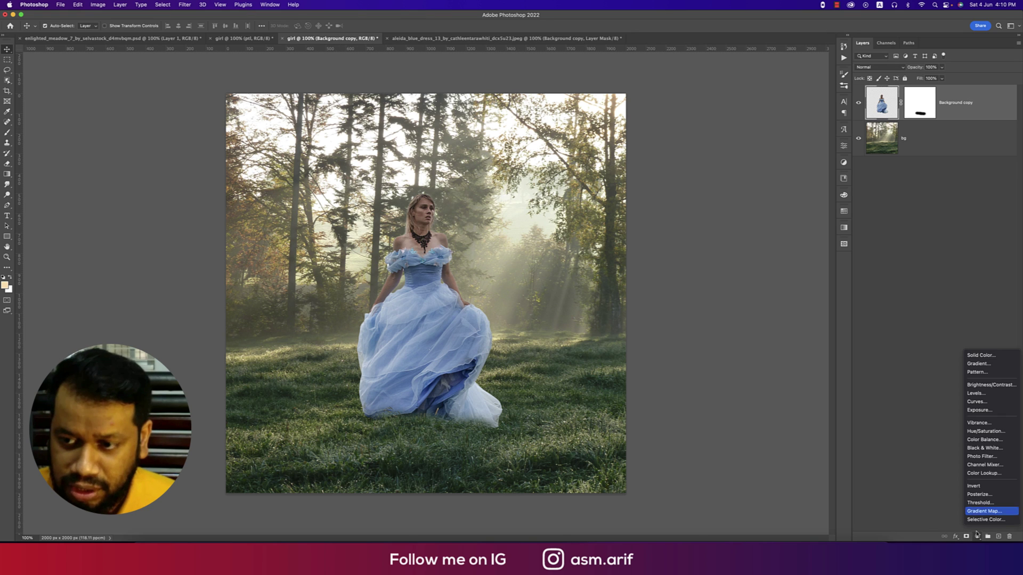
left_click(982, 364)
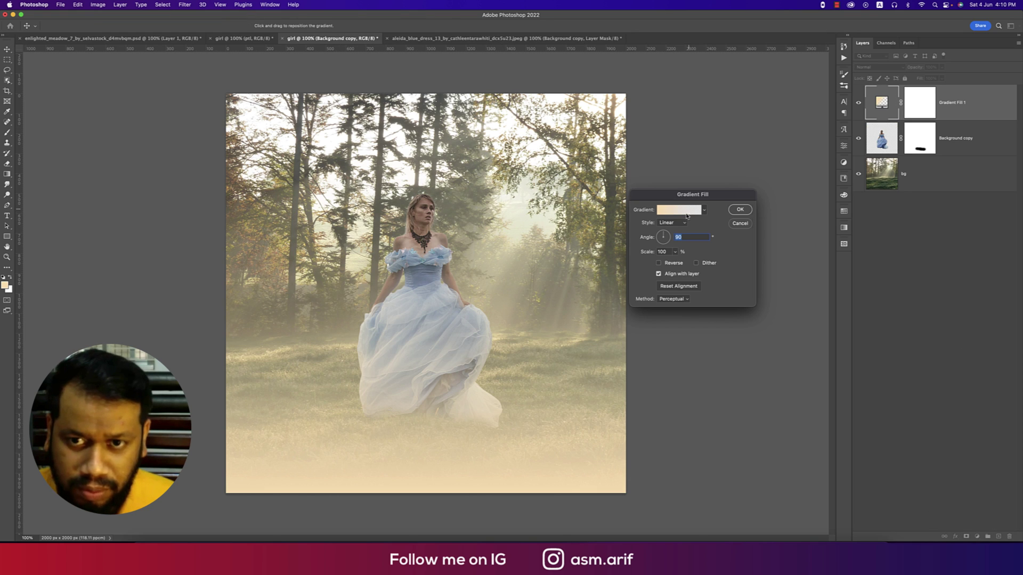
left_click(689, 212)
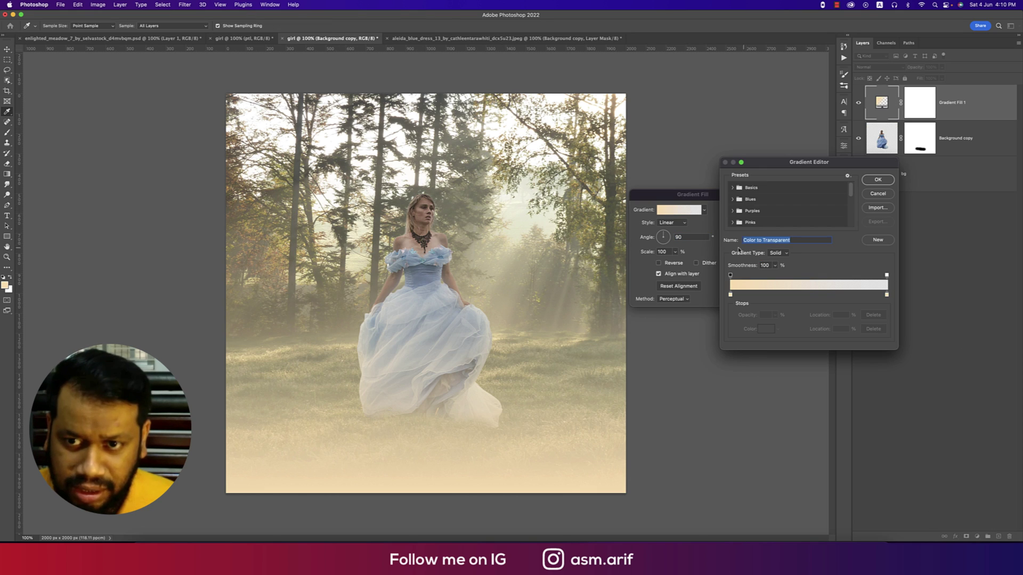
left_click(731, 295)
left_click(766, 329)
left_click(678, 254)
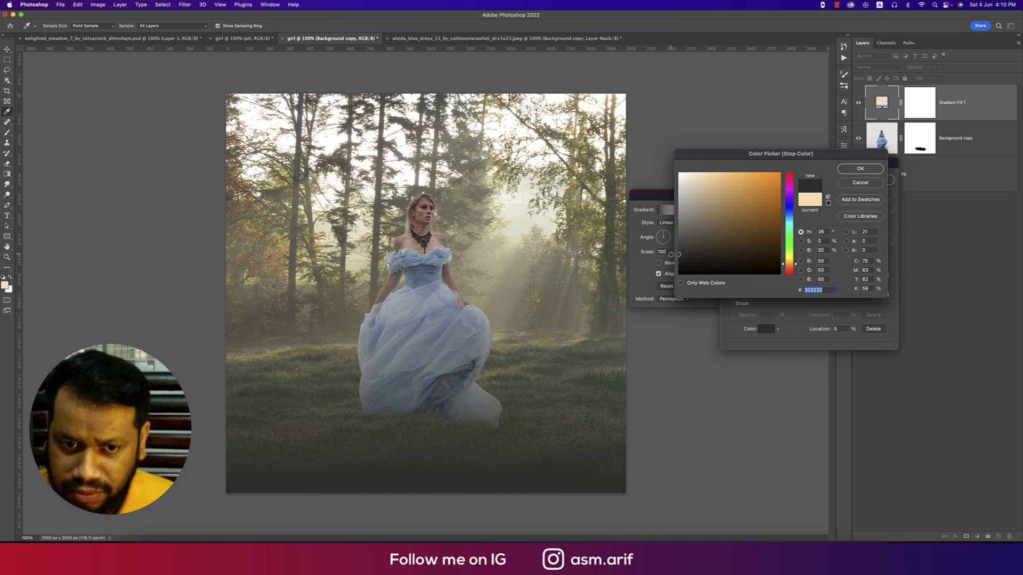
left_click(855, 168)
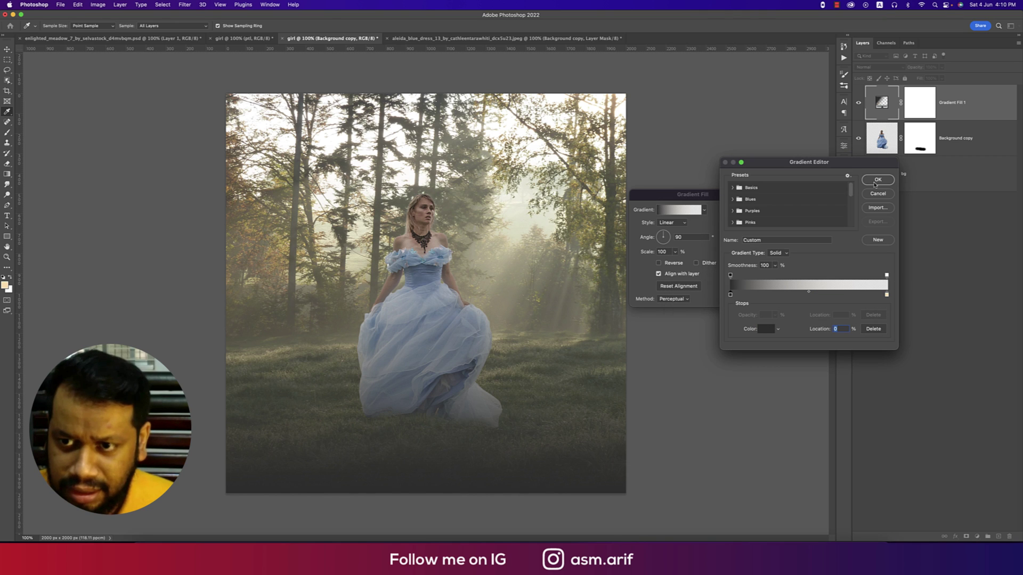
left_click(887, 295)
left_click(766, 328)
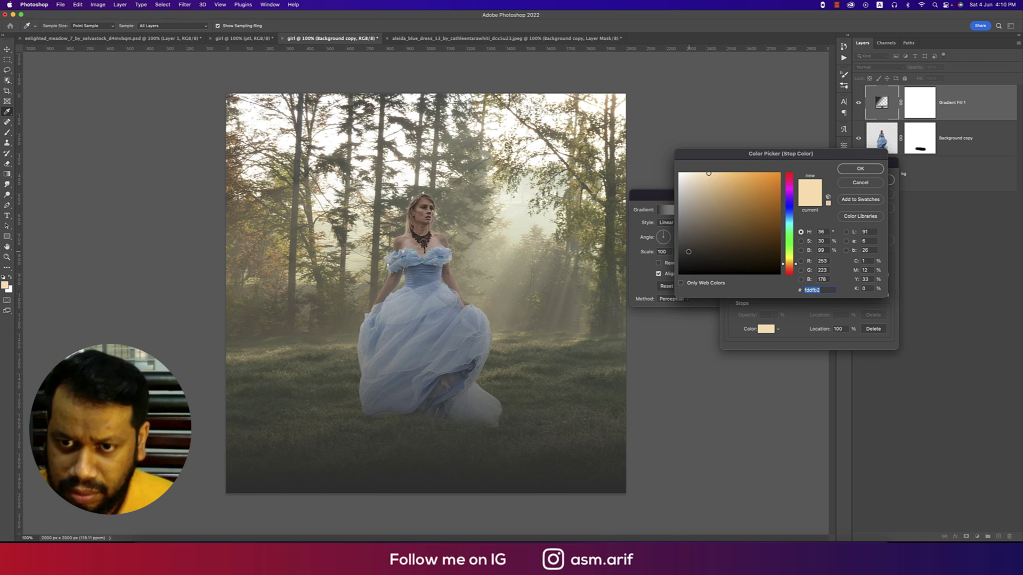
left_click(678, 228)
left_click(860, 169)
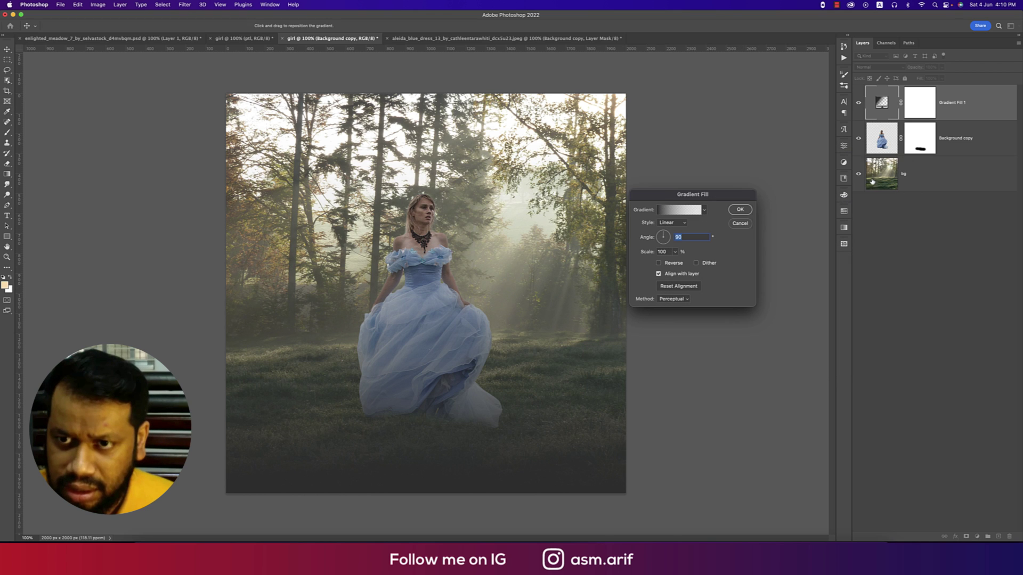
left_click(745, 209)
Set the gradient fill to Multiply and shift the gradient to brighten the lower image
left_click(872, 67)
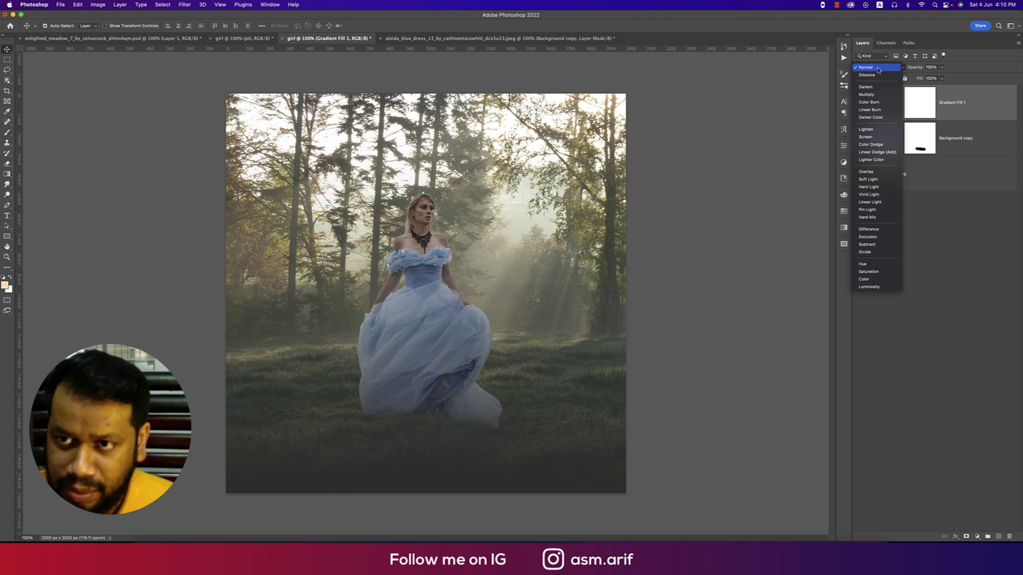
left_click(868, 95)
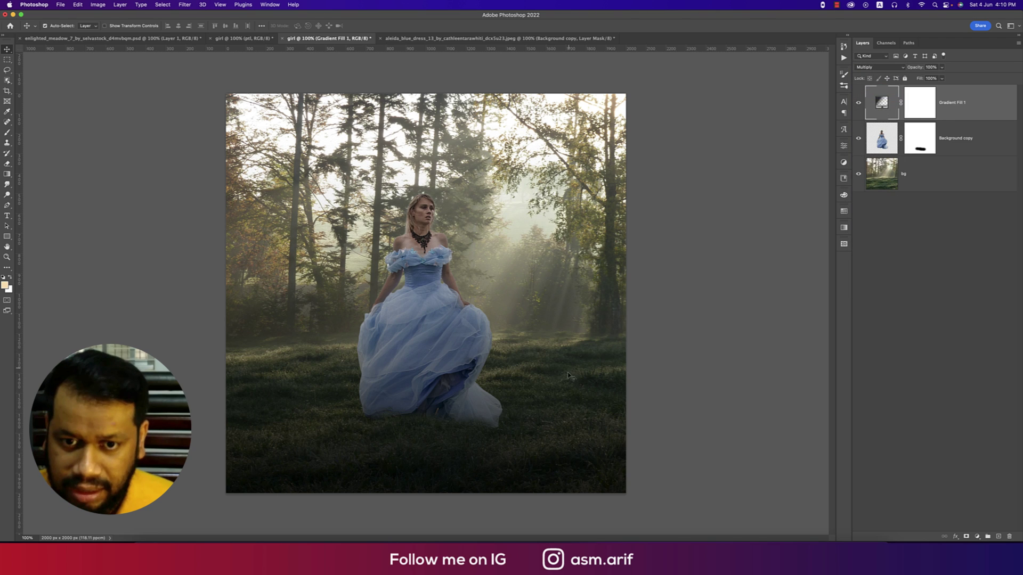
double_click(883, 102)
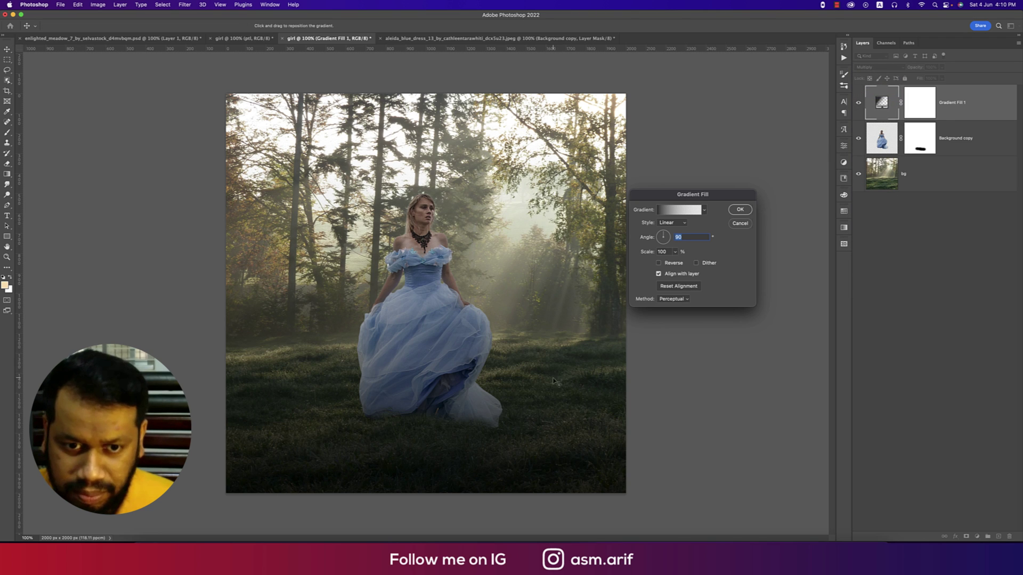
left_click_drag(542, 386, 542, 454)
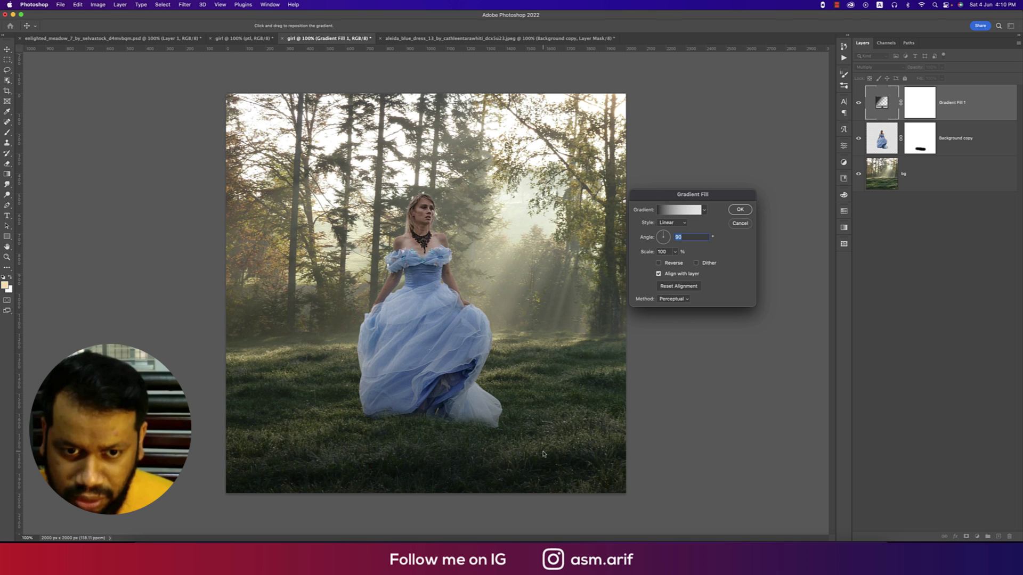
left_click(740, 210)
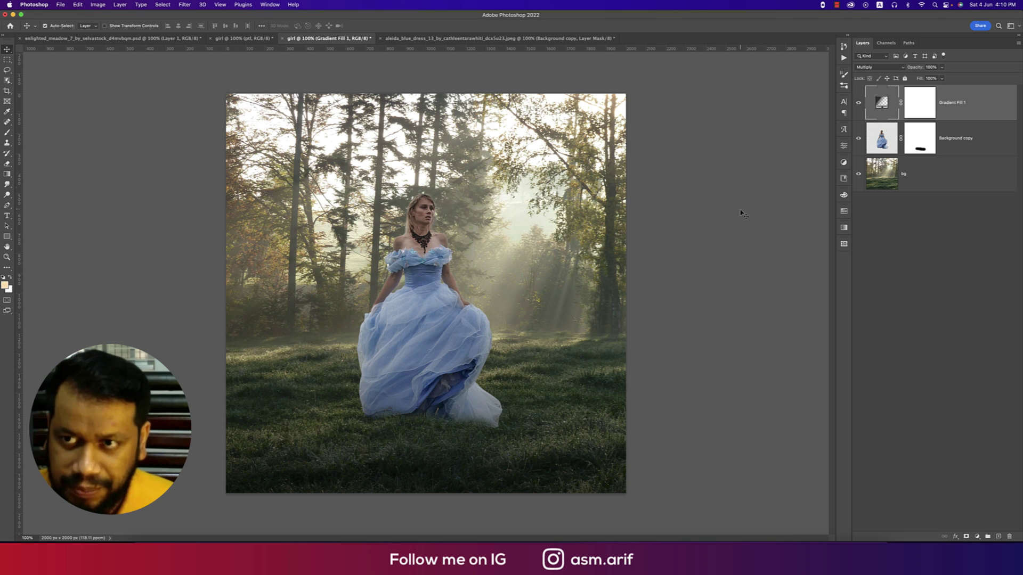
Paint a soft warm cream dot among the trees on a new layer
left_click(1000, 538)
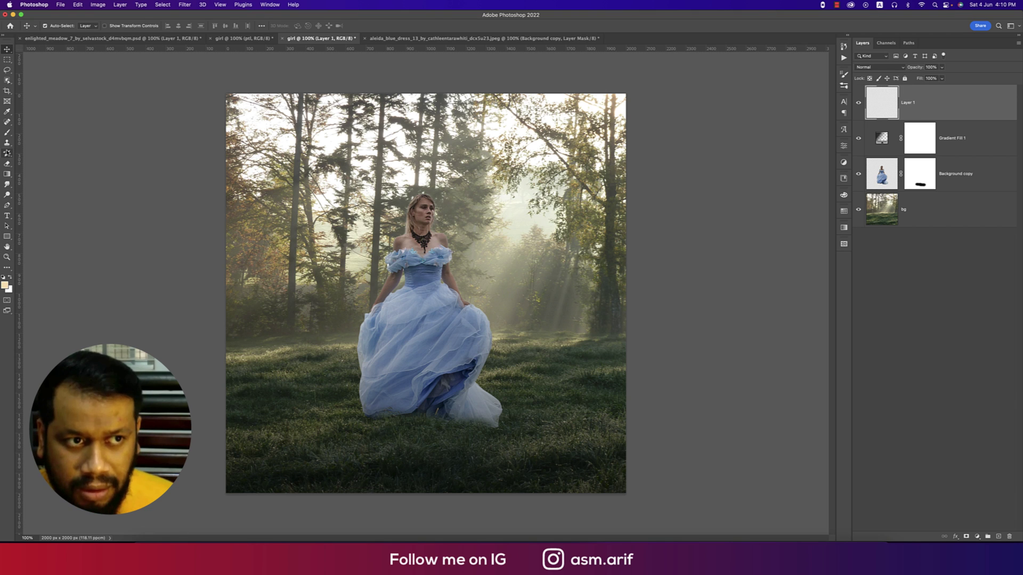
key("i")
left_click(7, 284)
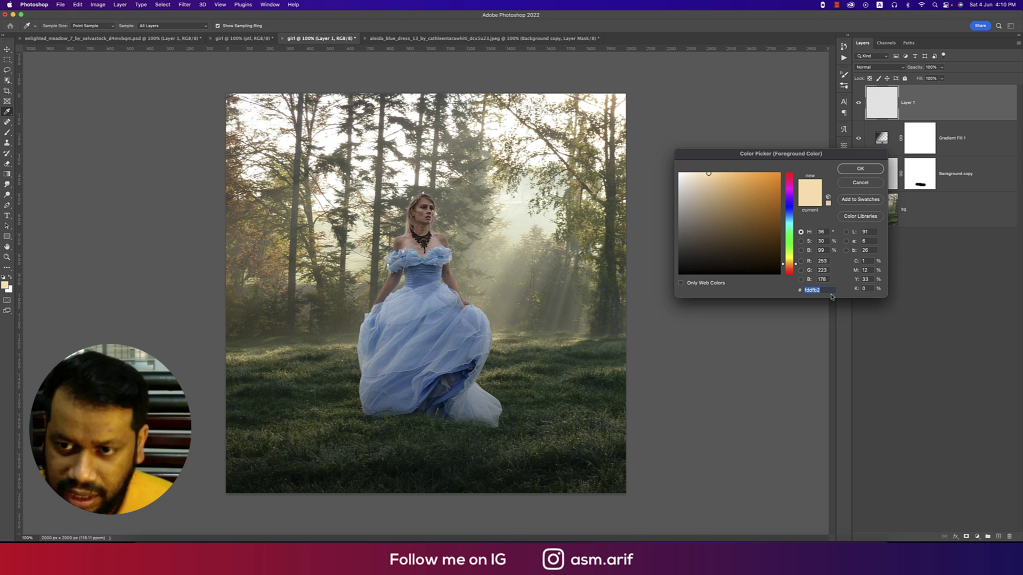
left_click(860, 169)
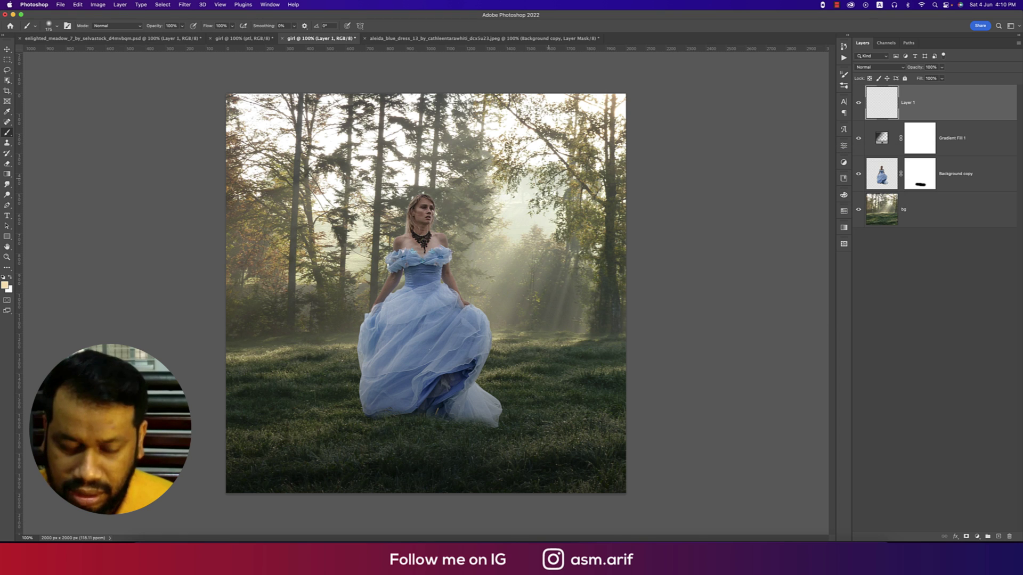
left_click(534, 177)
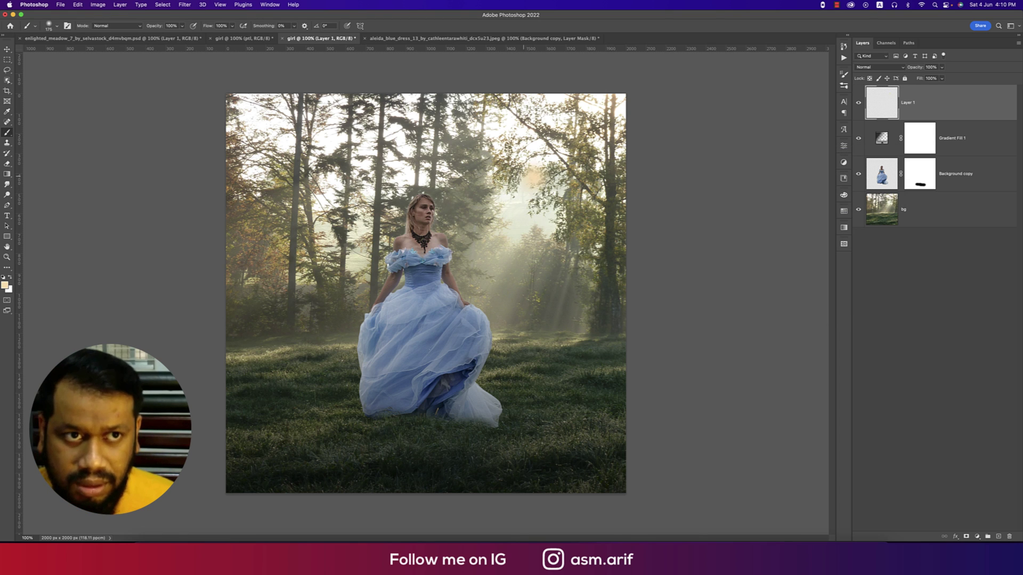
Enlarge the glow over the upper-right forest and blend it in Screen mode
key("ctrl+t")
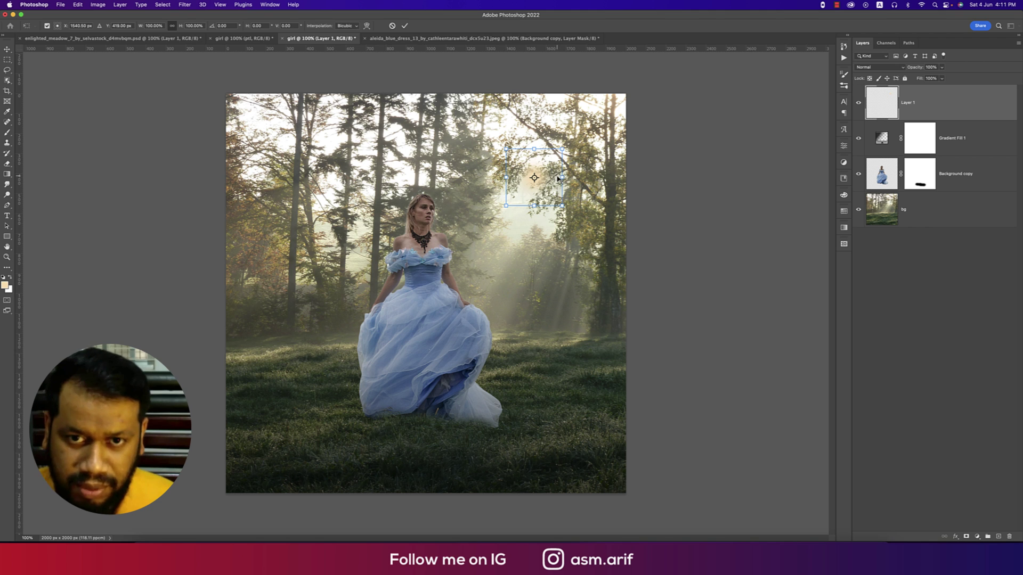
left_click_drag(563, 178, 784, 205)
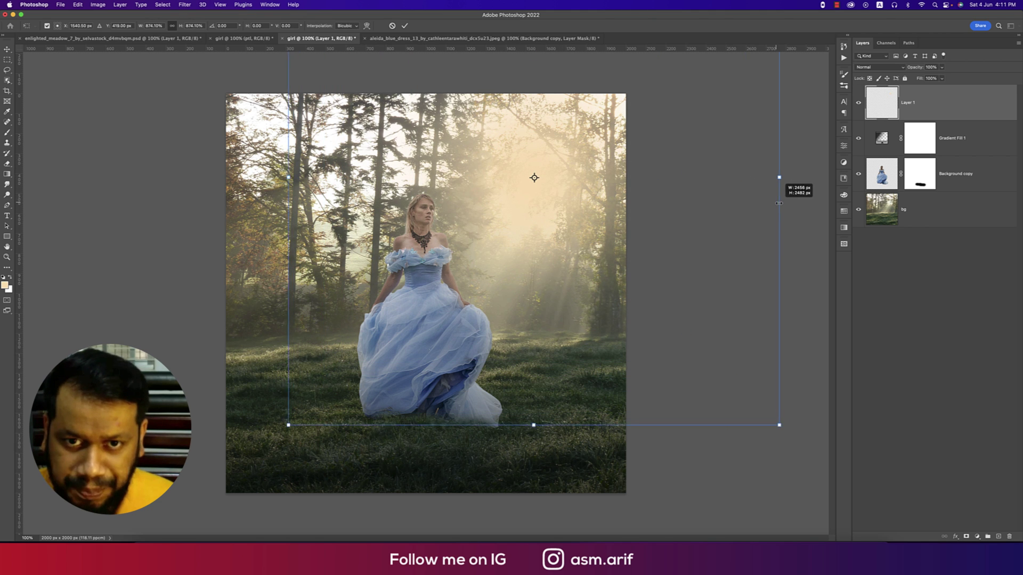
key("Return")
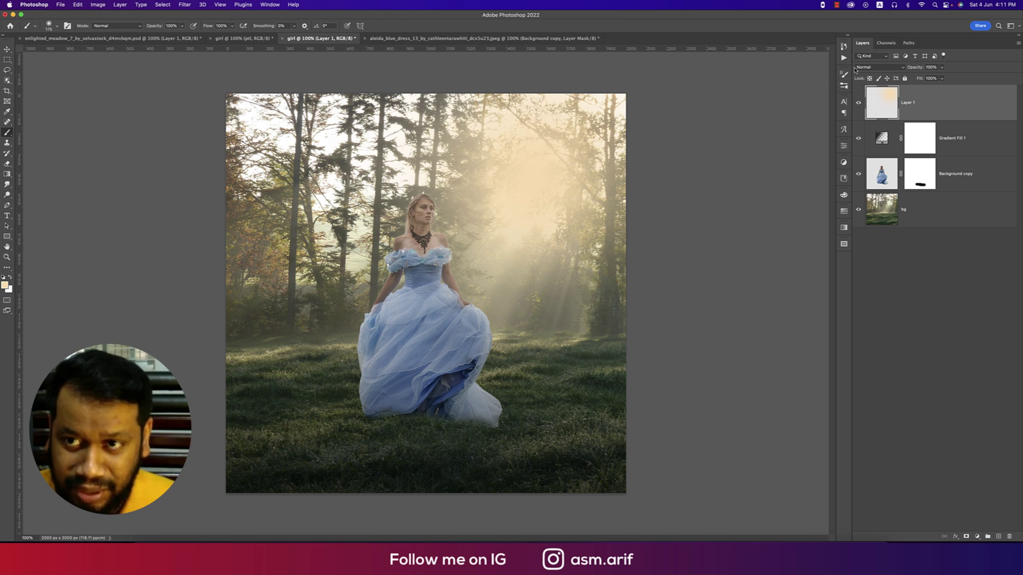
left_click(871, 66)
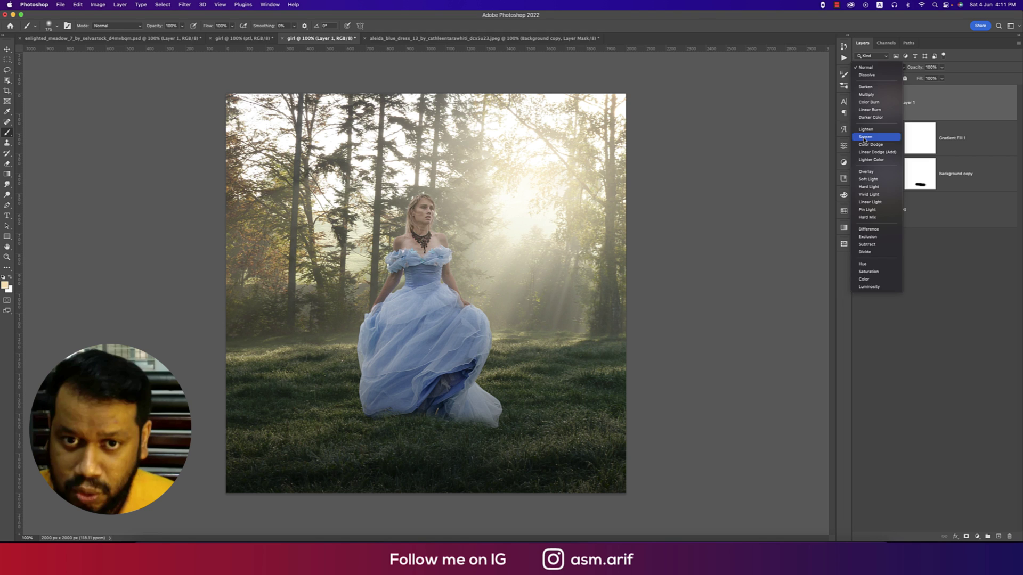
left_click(865, 139)
key("v")
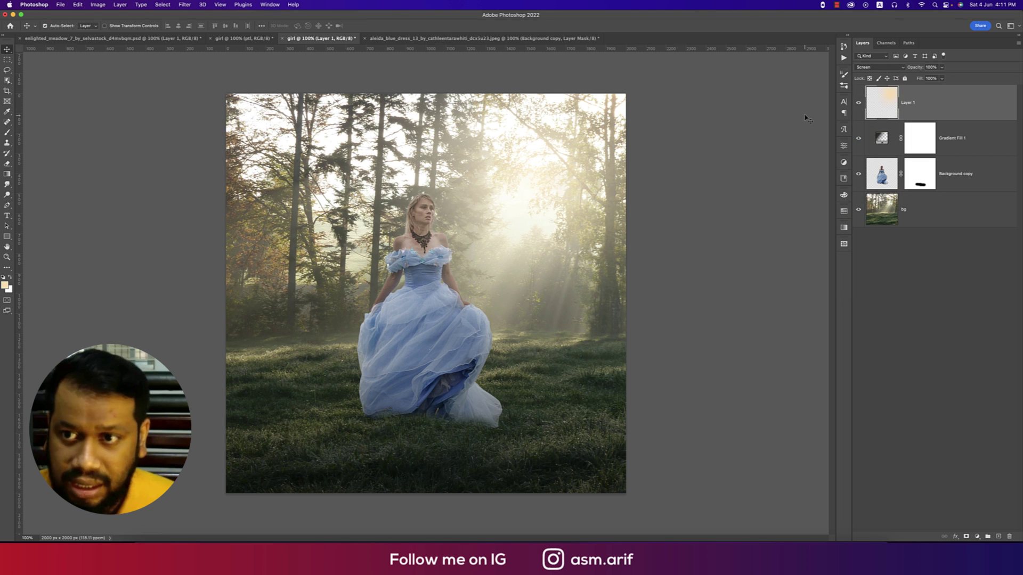
left_click(872, 185)
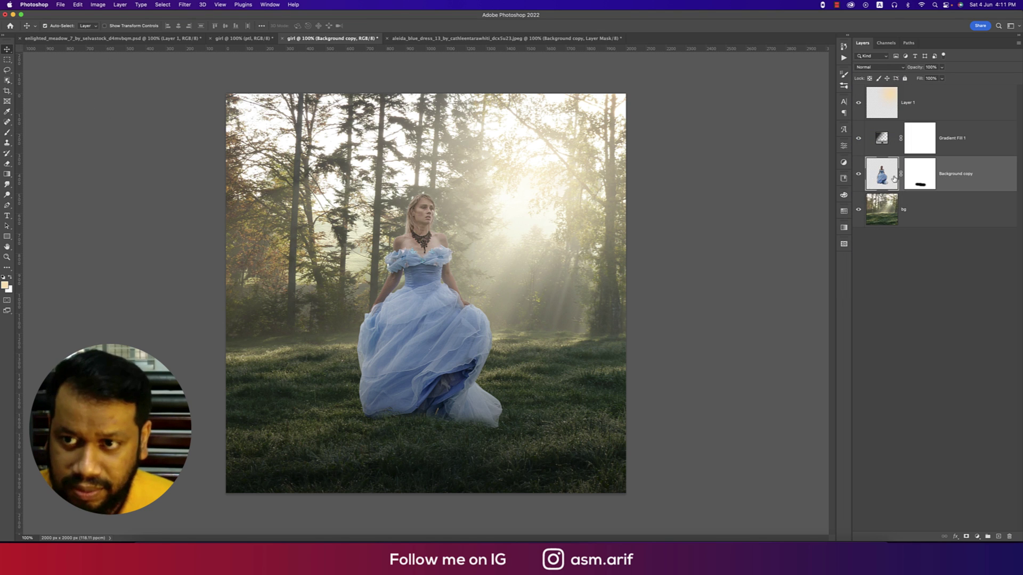
Apply Neural Filters Harmonization to the girl with bg as reference, output as a new layer
left_click(859, 175)
left_click(858, 175)
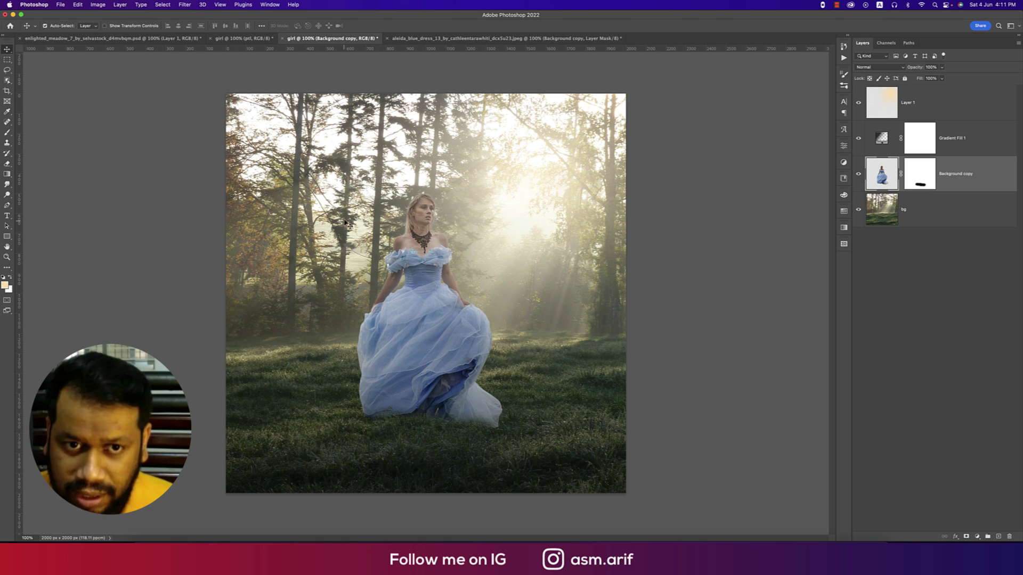
left_click(187, 6)
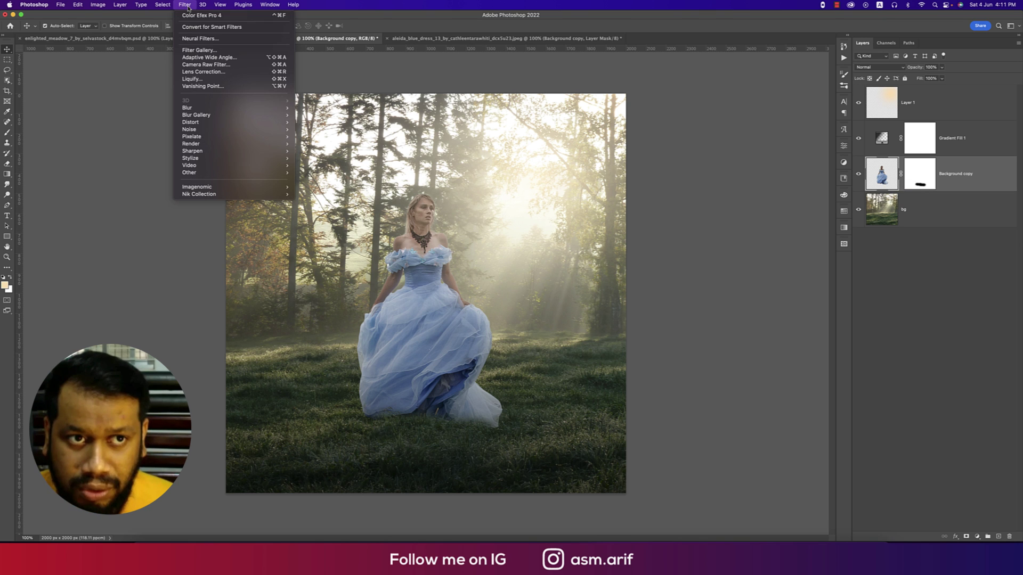
left_click(202, 40)
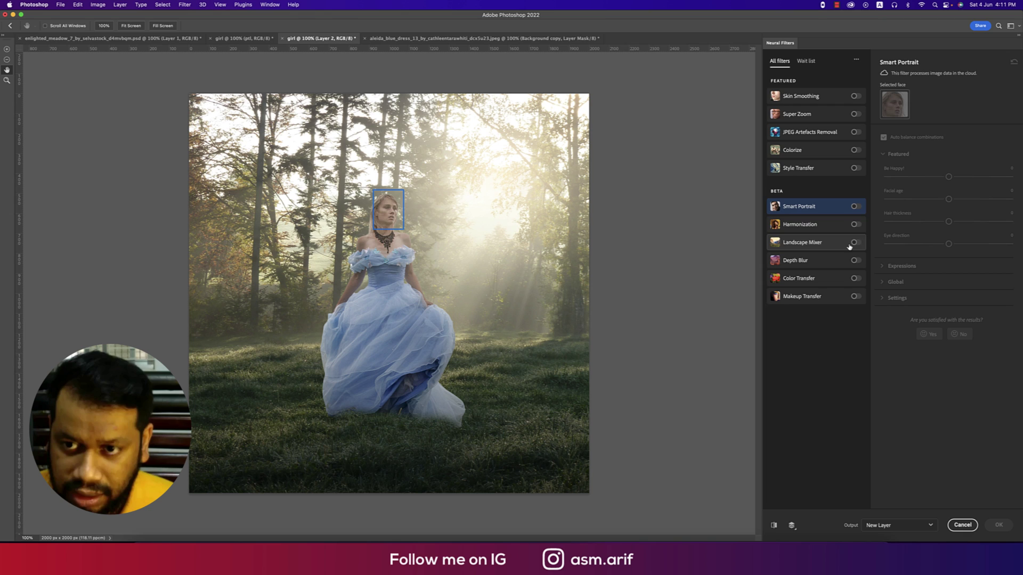
left_click(856, 225)
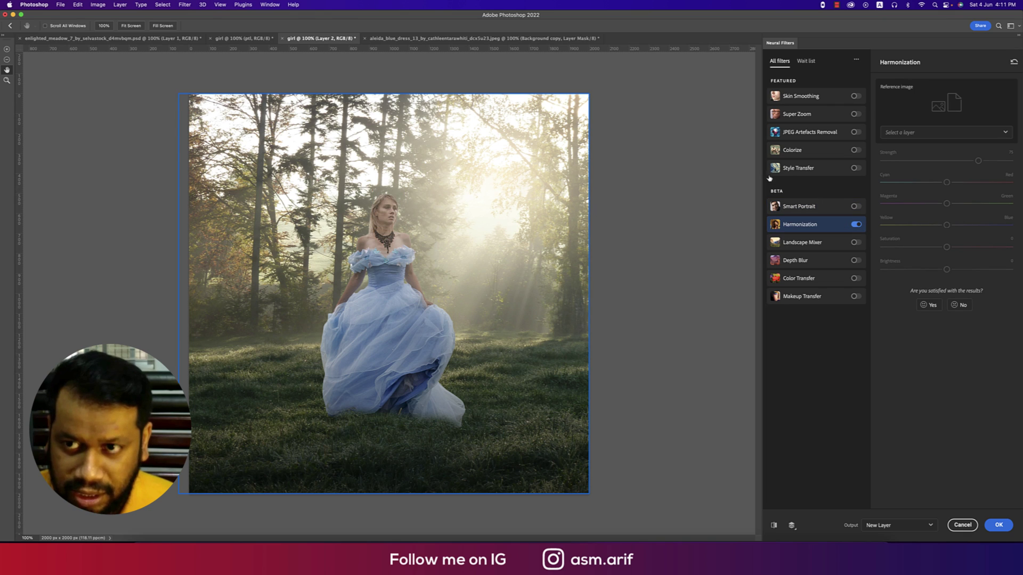
left_click(909, 133)
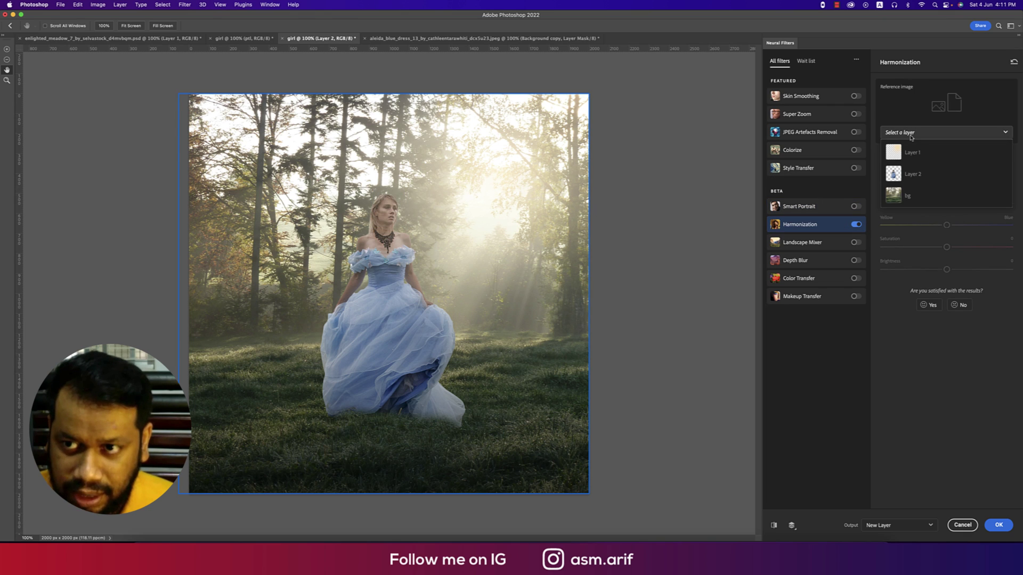
left_click(901, 197)
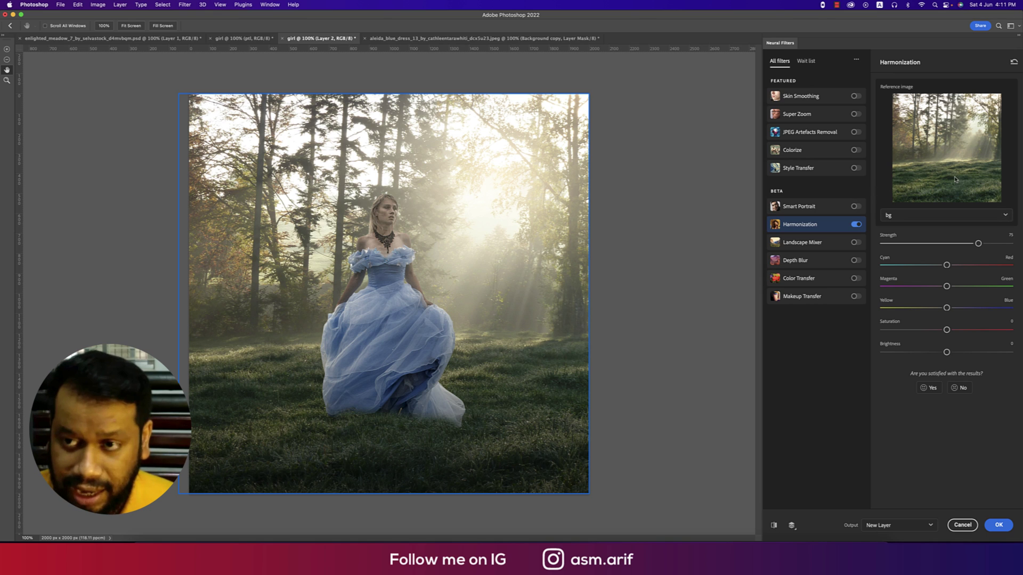
left_click(998, 524)
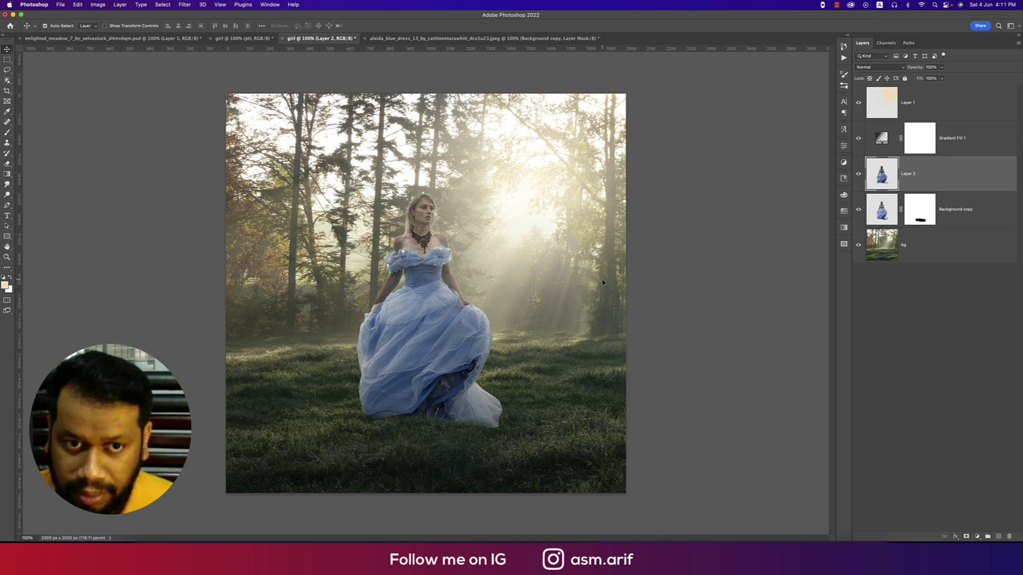
left_click(859, 173)
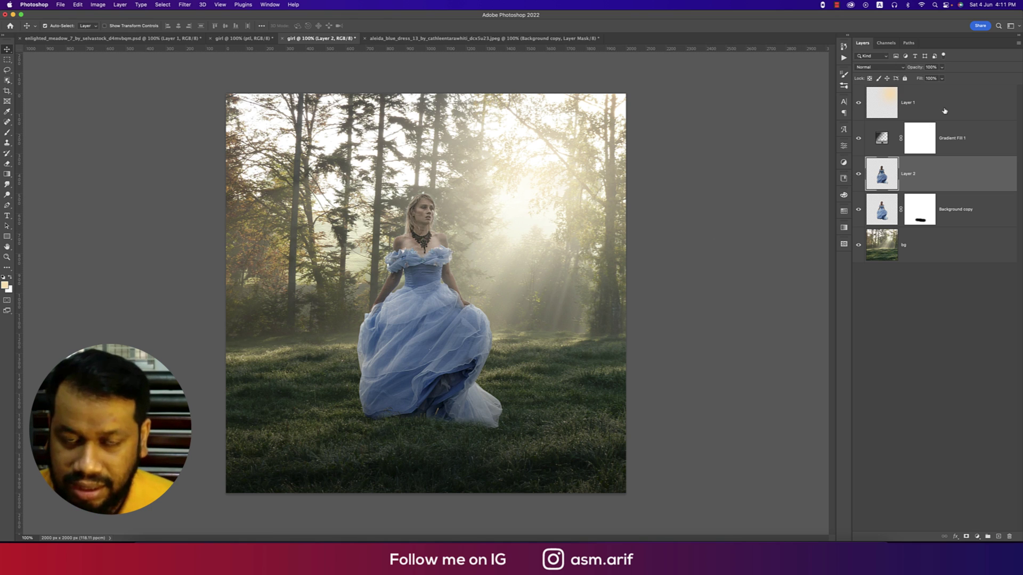
Embed the falling petals image and enlarge it proportionally
left_click(60, 6)
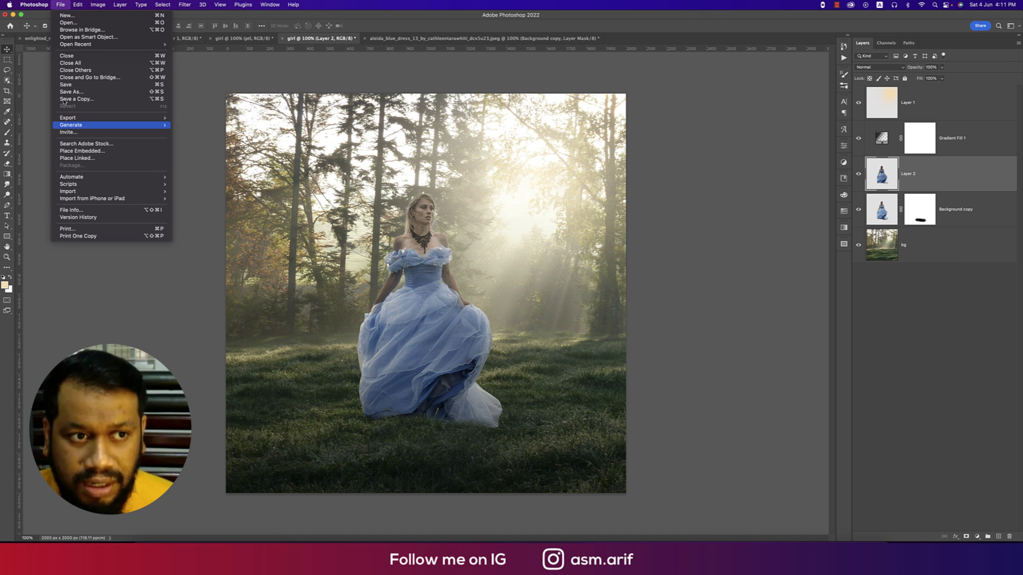
left_click(96, 158)
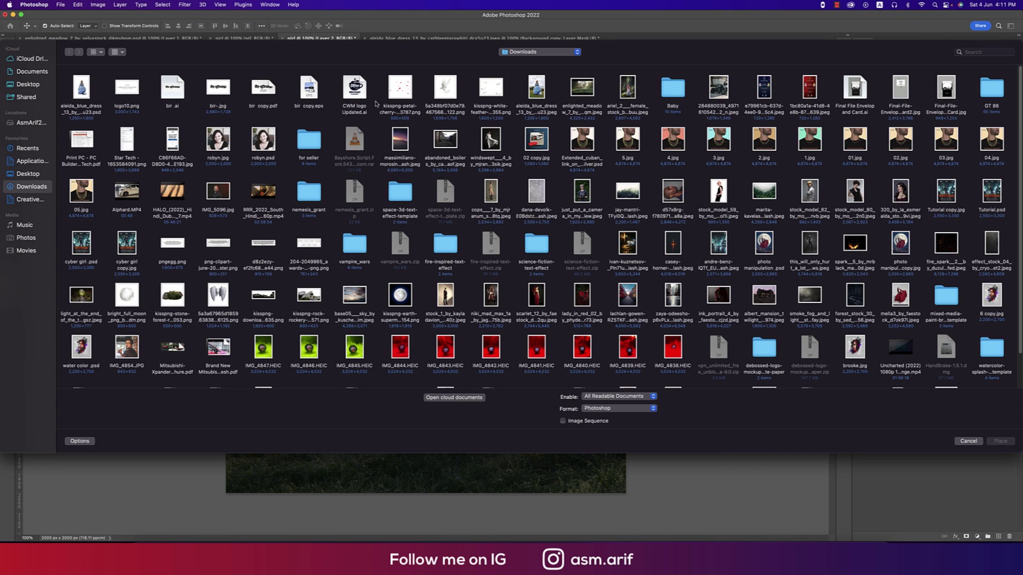
double_click(399, 96)
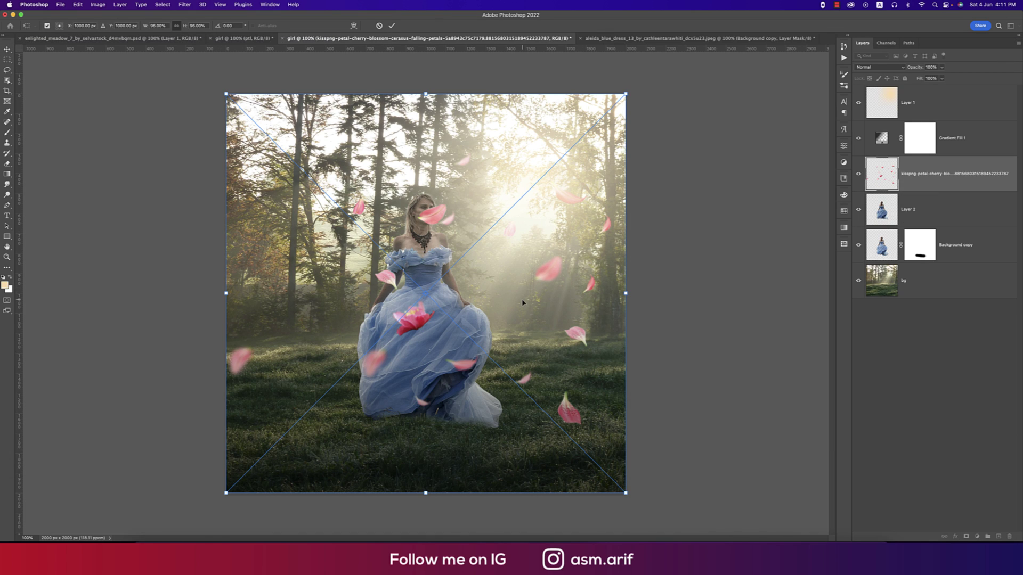
left_click_drag(429, 91, 429, 25)
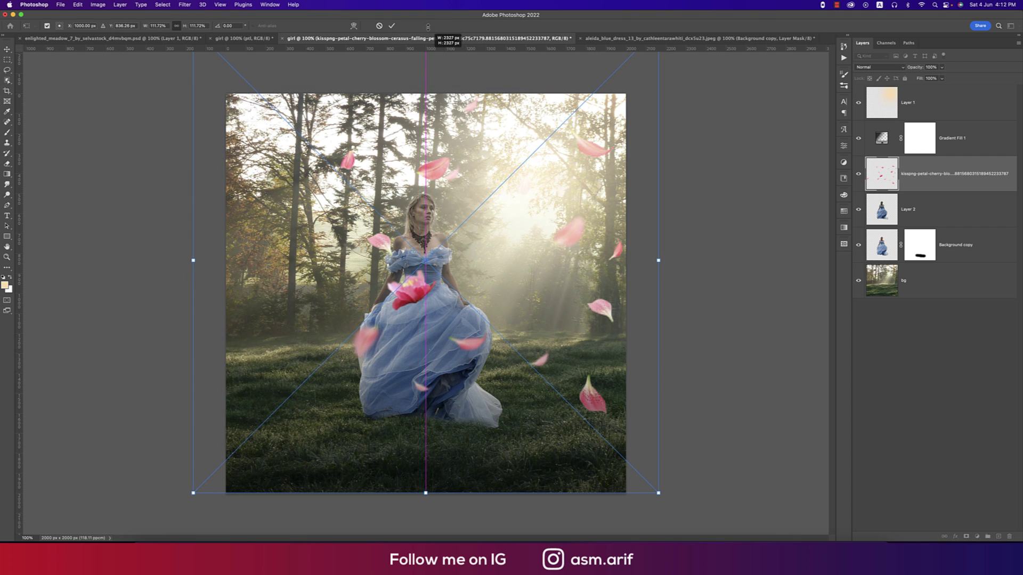
key("Return")
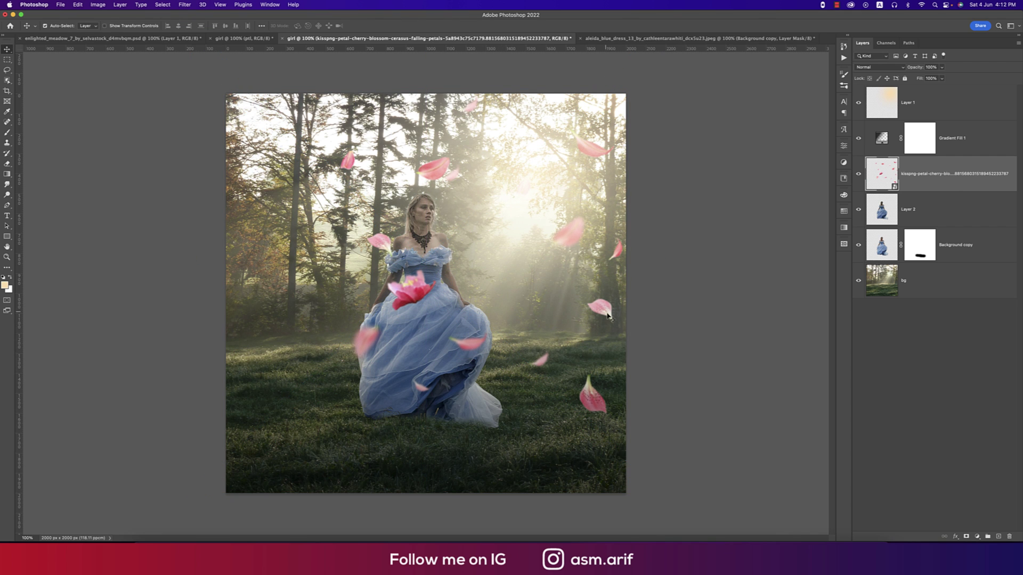
Undo the accidental glow shift and move the petals down and to the left
key("alt+bracketright")
left_click_drag(613, 321, 558, 343)
key("ctrl+z")
key("alt+bracketleft")
key("alt+bracketleft")
key("ctrl+t")
mouse_move(548, 328)
left_mouse_down()
mouse_move(471, 369)
mouse_move(492, 387)
left_mouse_up()
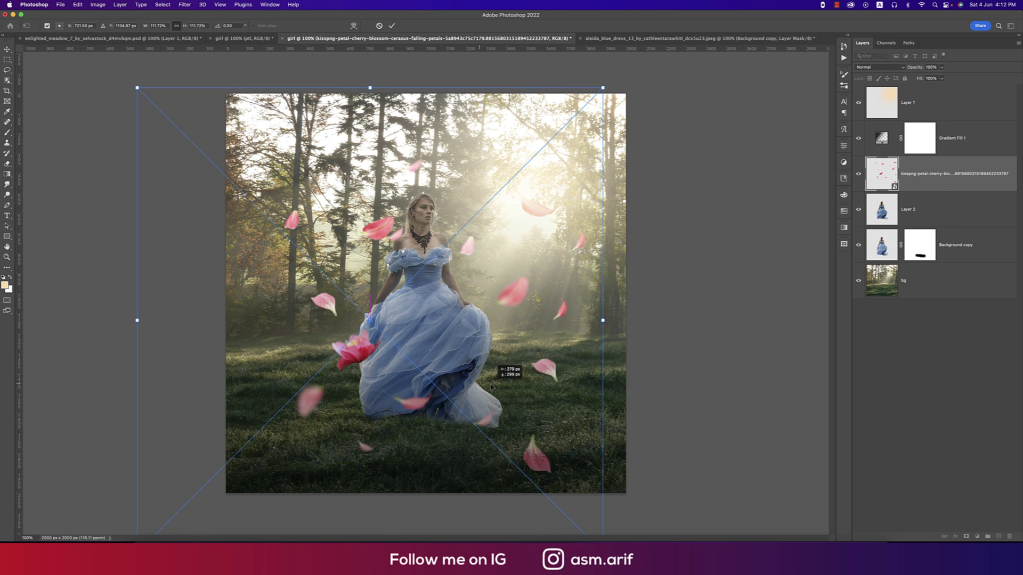
key("Return")
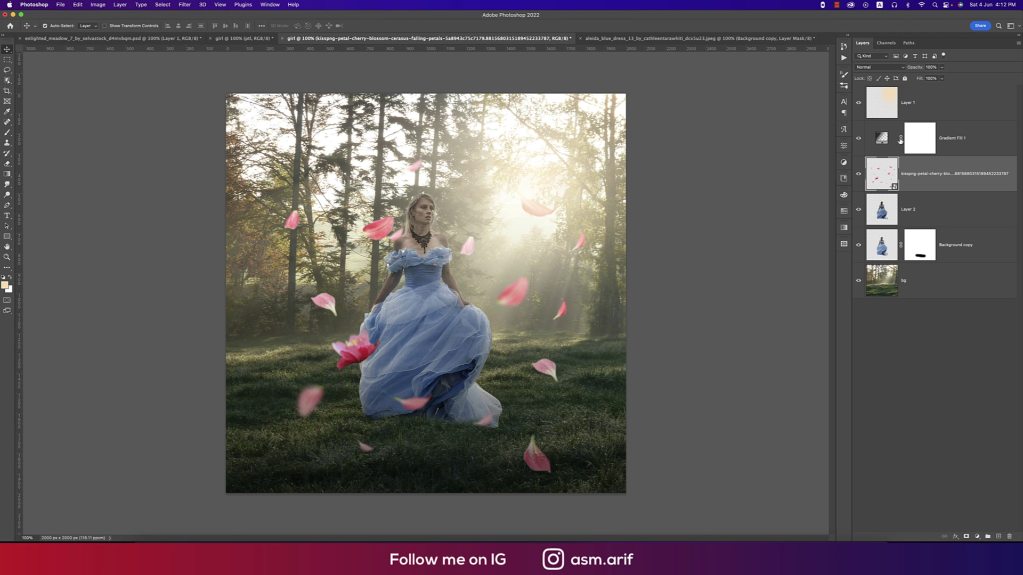
left_click(956, 104)
Group all layers down to bg into Group 1 and convert it to a smart object
left_click(953, 290, "shift")
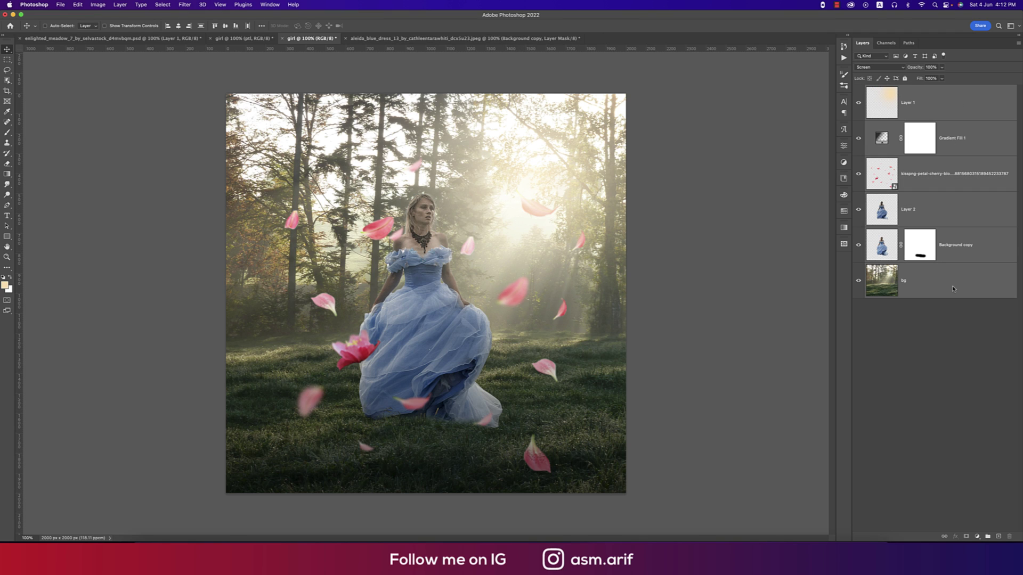
key("super+g")
right_click(922, 97)
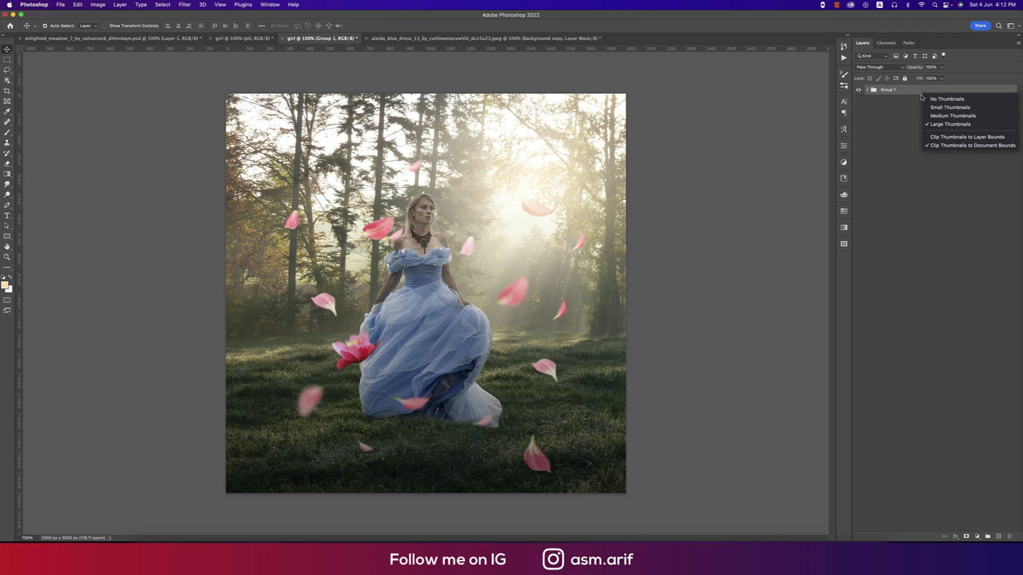
left_click(893, 89)
right_click(893, 90)
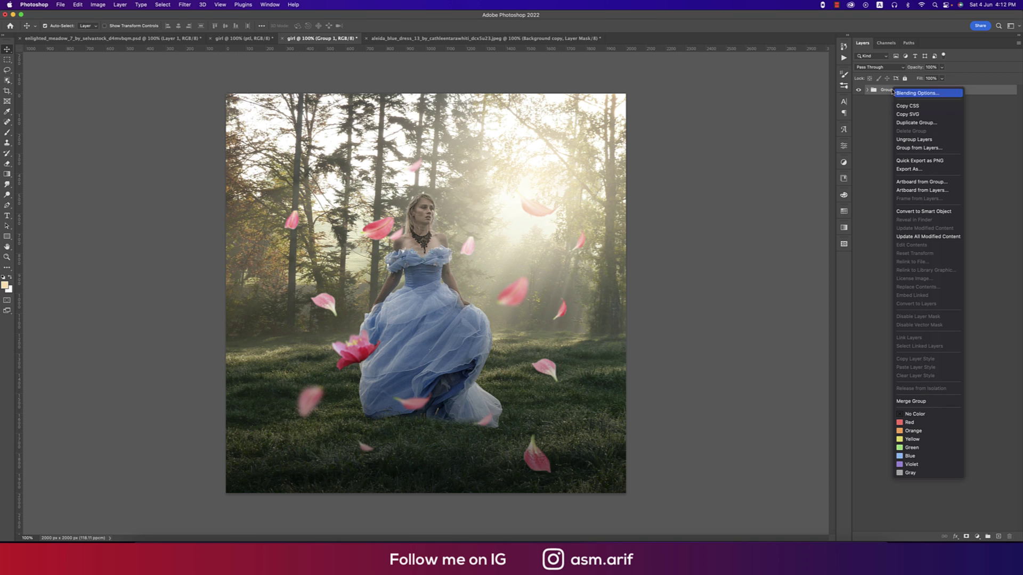
left_click(909, 212)
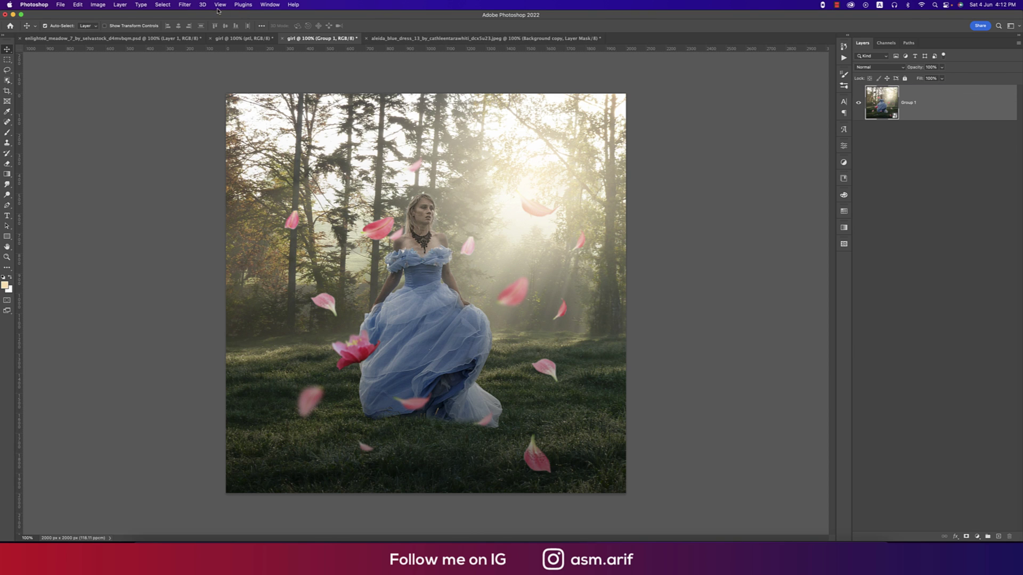
Apply a Camera Raw Filter using the loaded saved grading preset
left_click(185, 6)
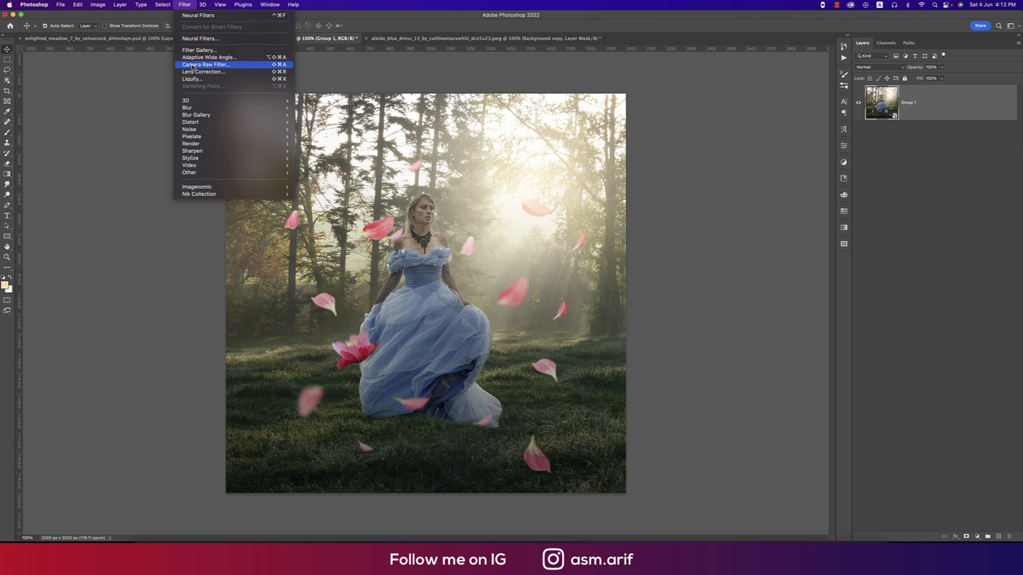
left_click(234, 64)
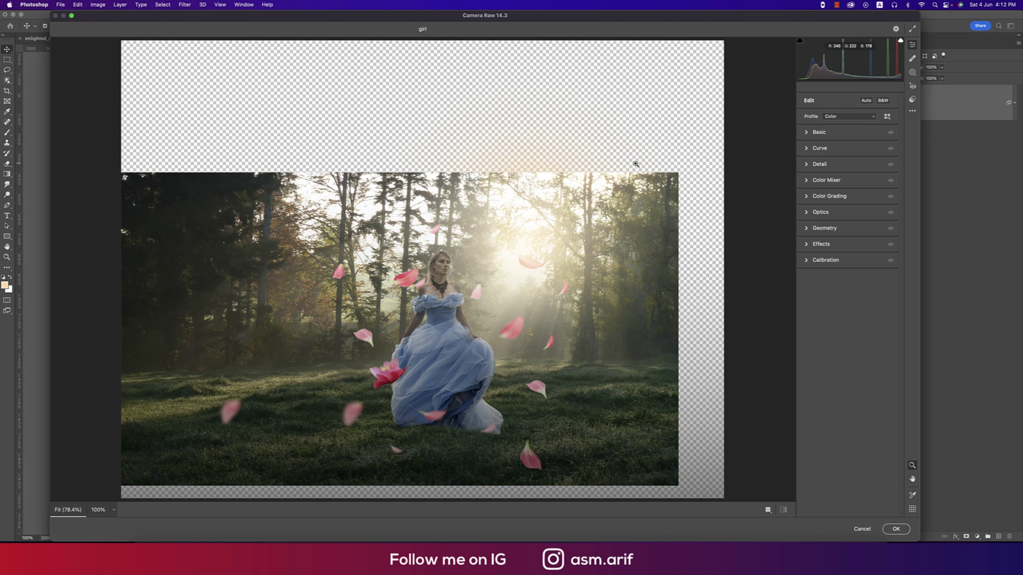
left_click(911, 114)
left_click(925, 215)
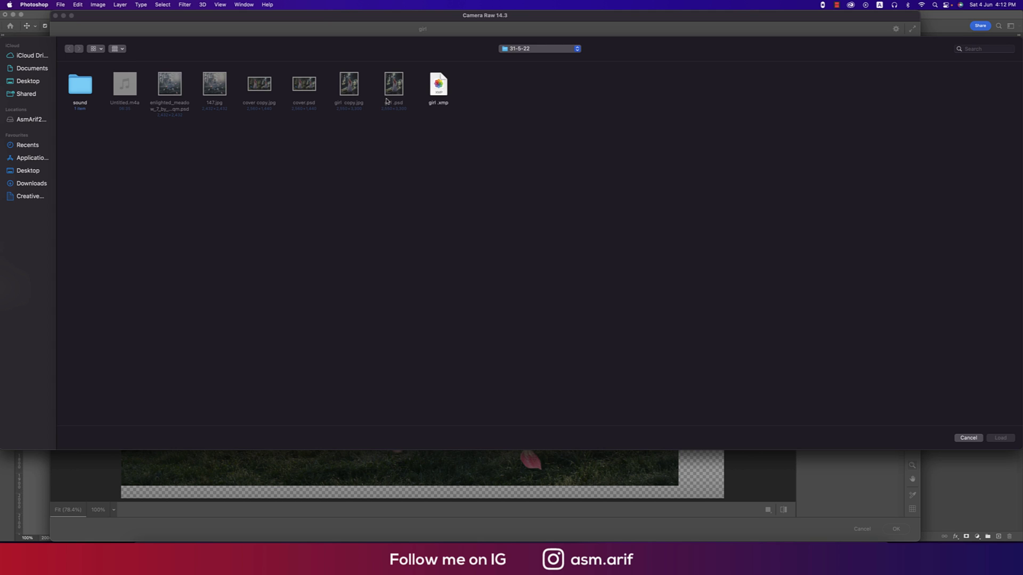
double_click(438, 84)
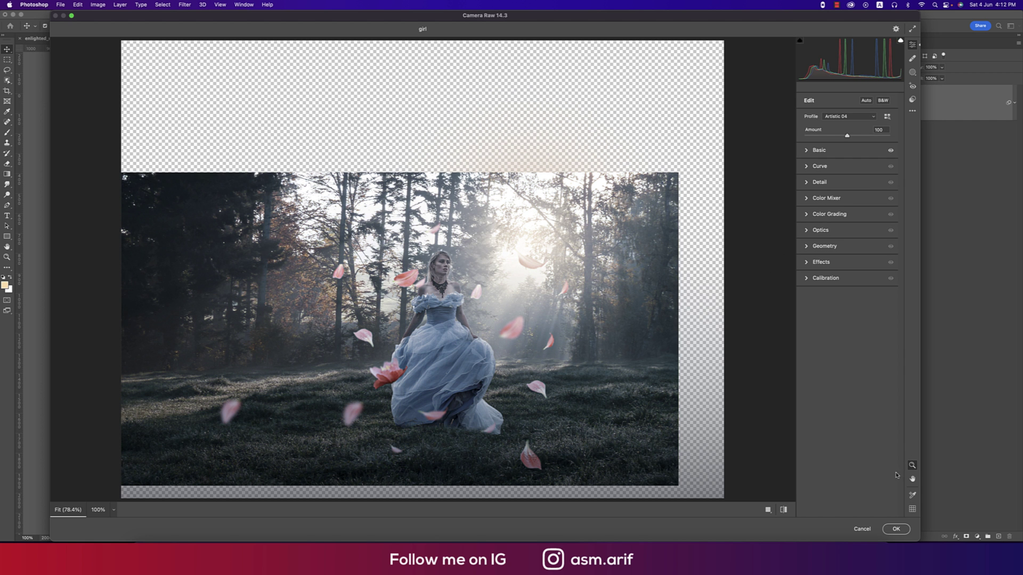
left_click(896, 529)
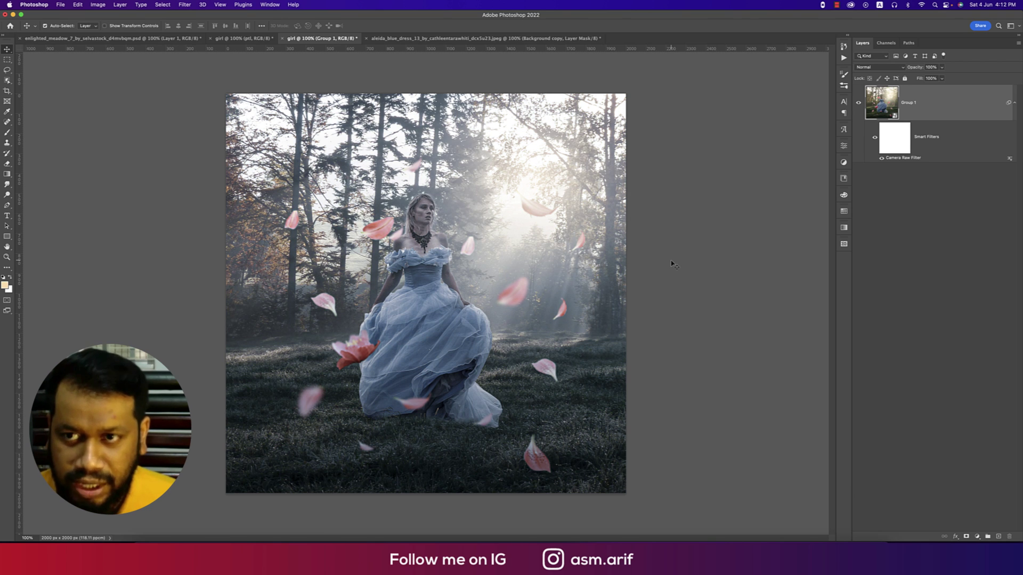
Add a Levels 1 adjustment layer with the highlight input slider shifted to brighten the composite
left_click(977, 536)
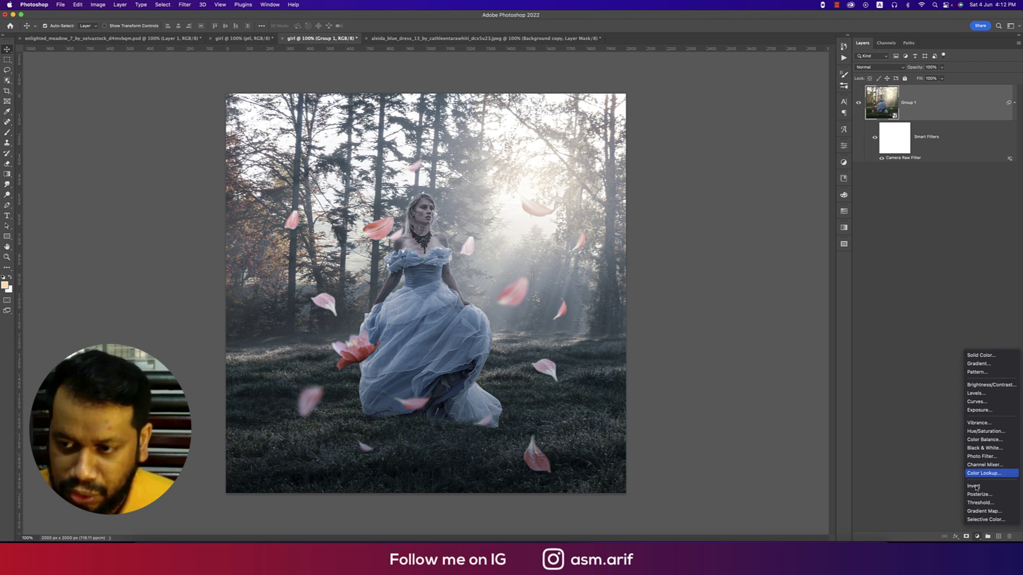
left_click(977, 393)
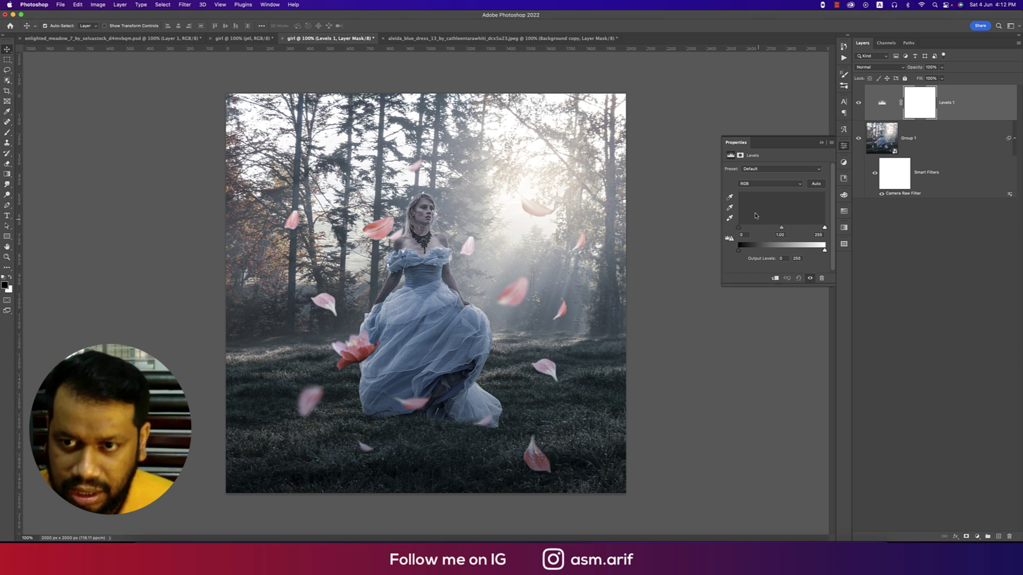
left_click_drag(780, 228, 822, 229)
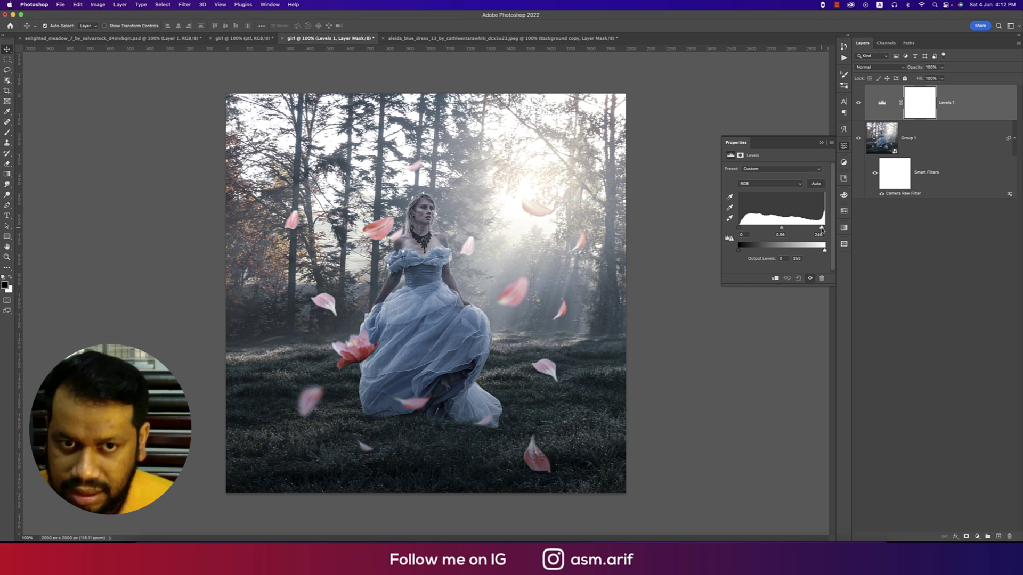
left_click(821, 142)
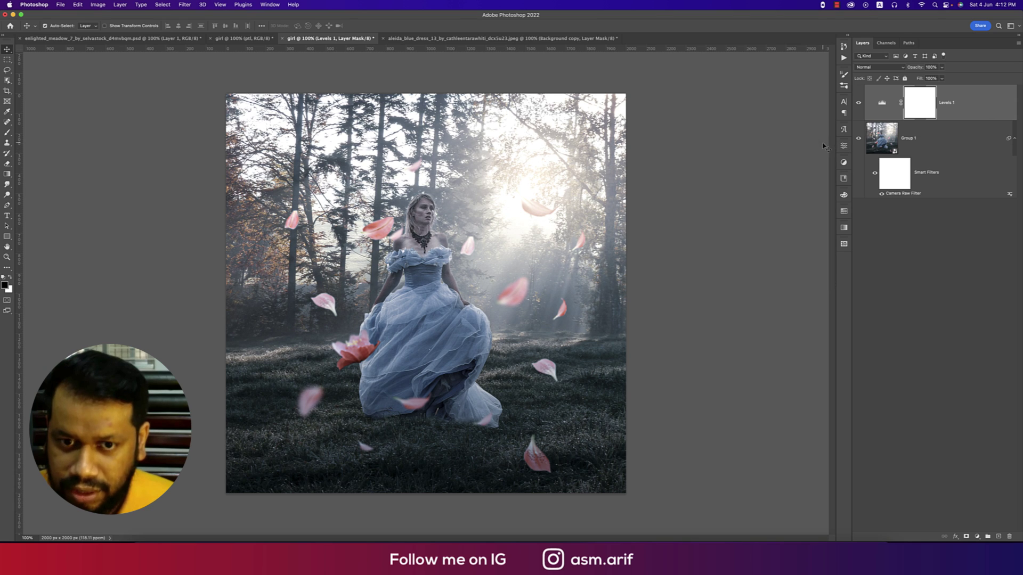
left_click(701, 248)
left_click(967, 104)
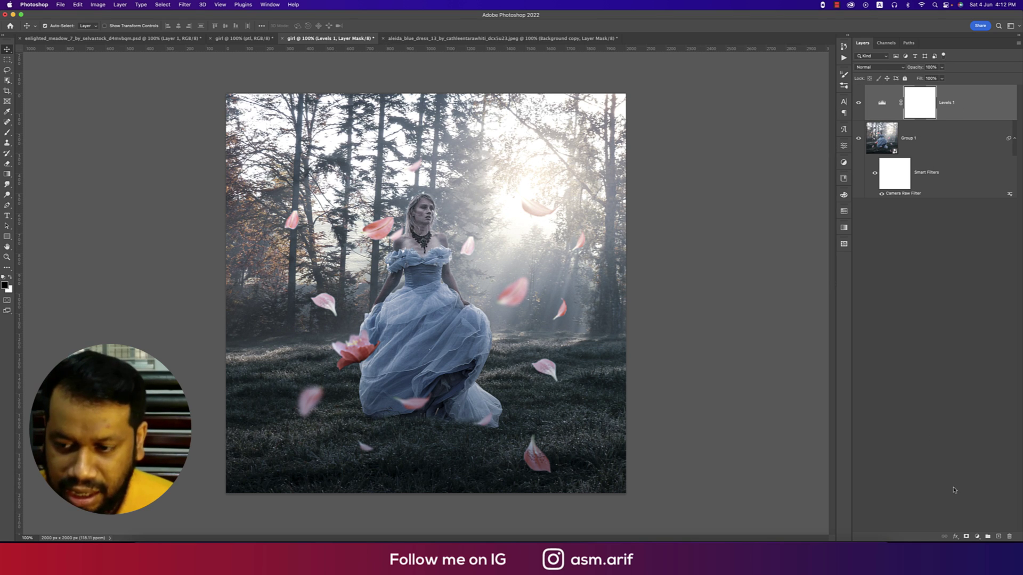
left_click(979, 537)
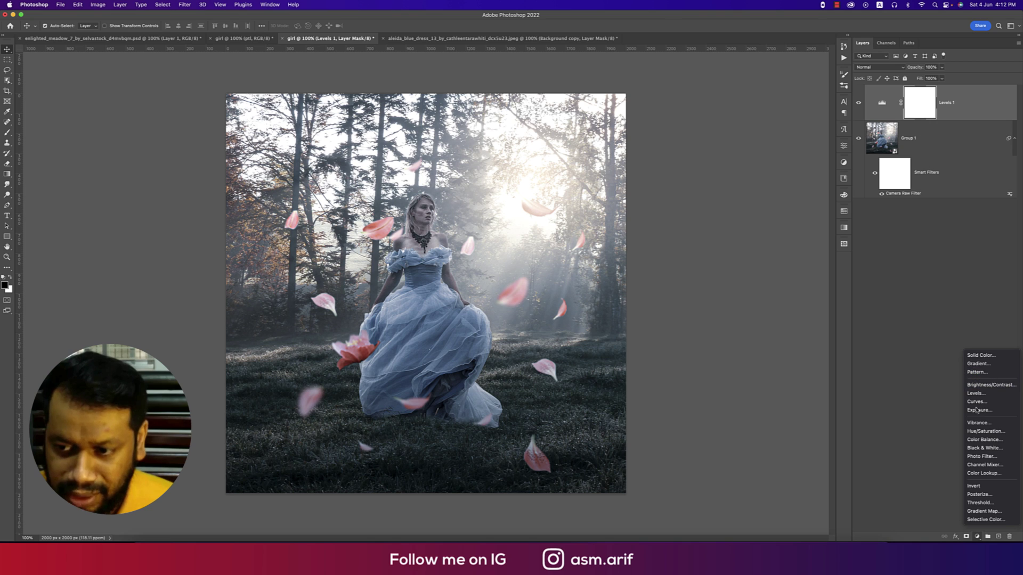
Add a Warming Filter 85 photo filter at 25% density and hide Group 1 to compare
left_click(978, 457)
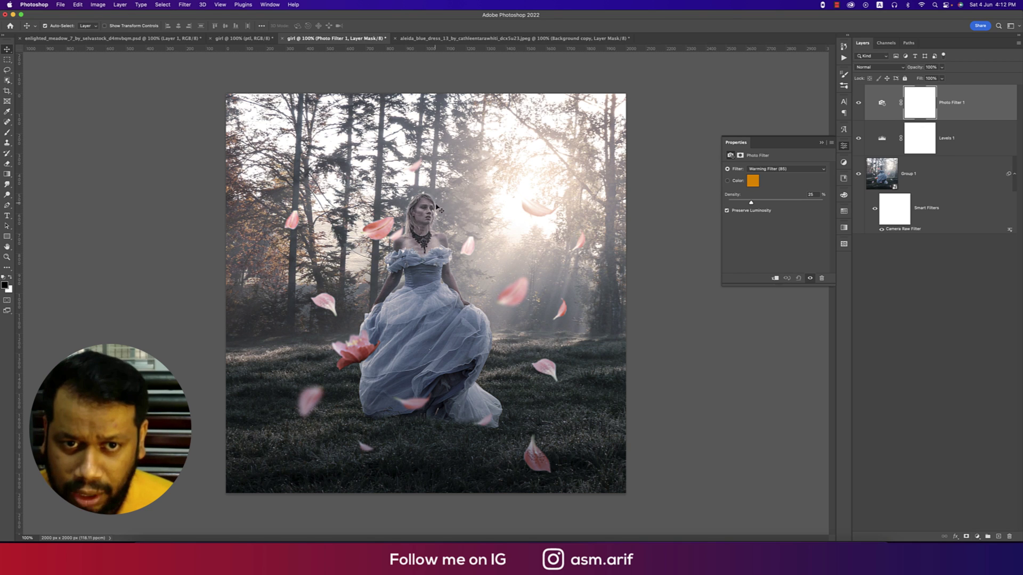
left_click(824, 145)
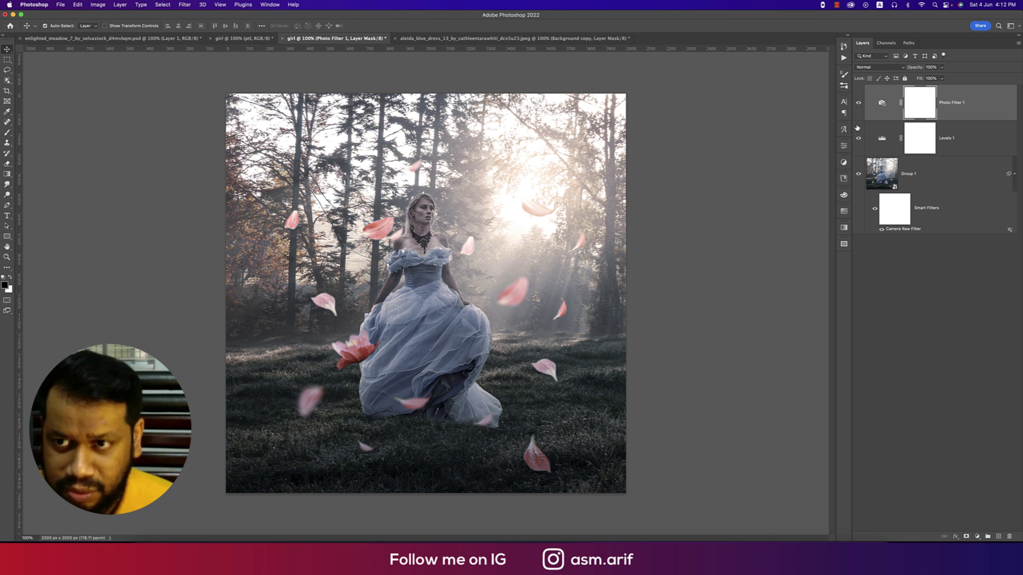
left_click(859, 175)
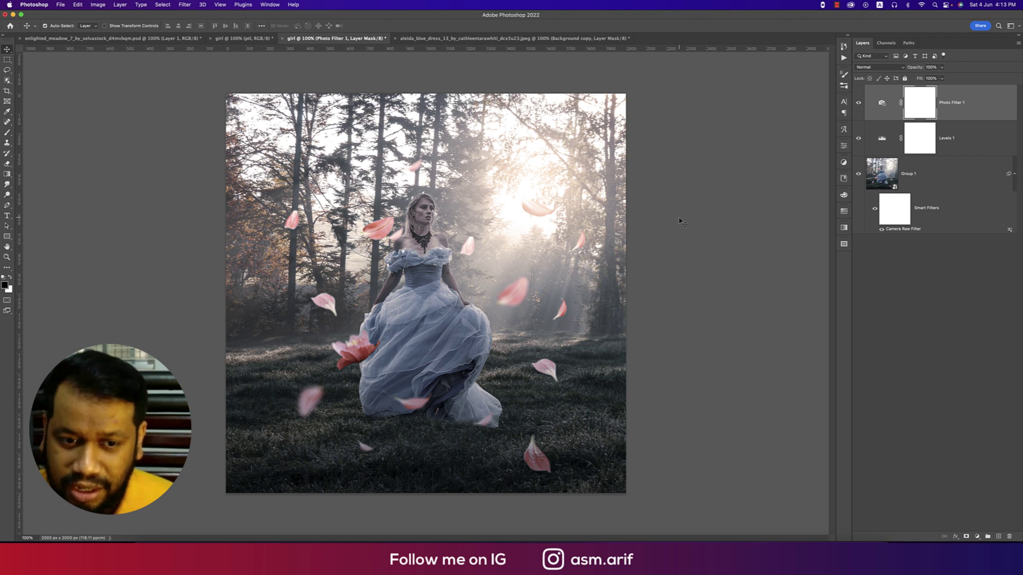